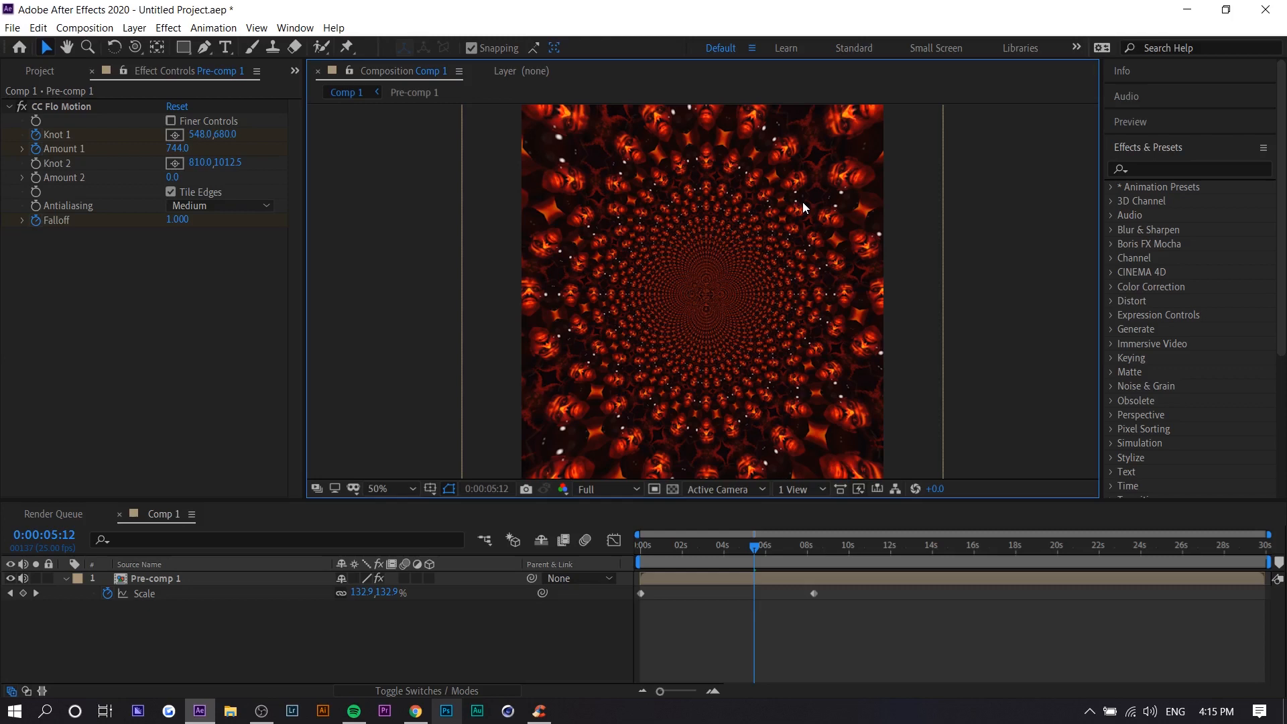
Step: Delete the CC Flo Motion effect from Pre-comp 1 and return to the start of the timeline
left_click_drag(862, 598, 627, 594)
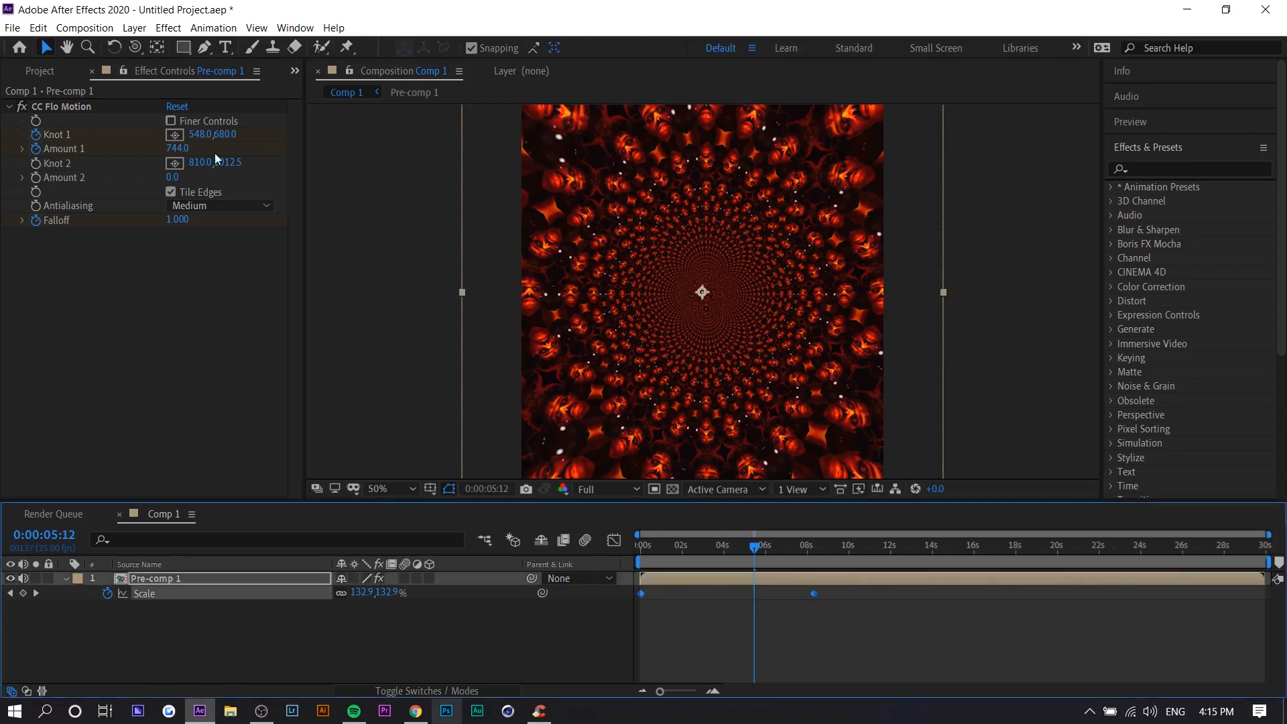
left_click(91, 107)
key("Delete")
left_click(826, 624)
key("Home")
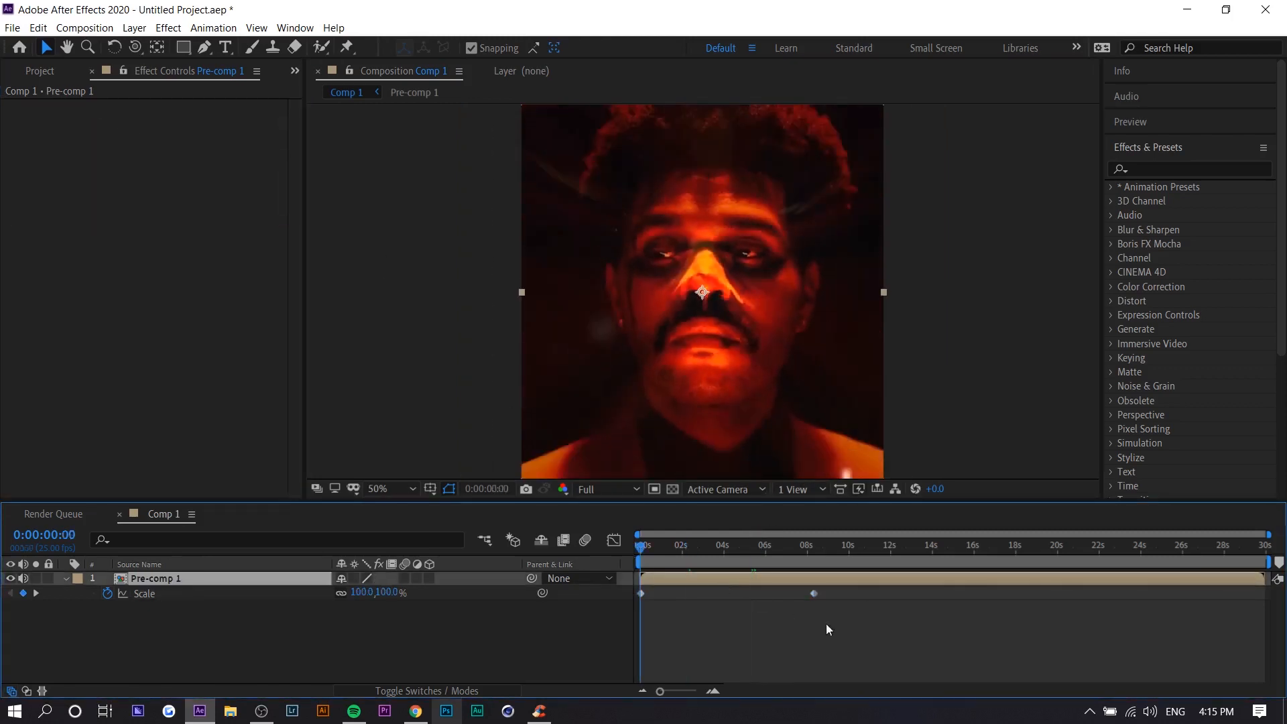
Step: Delete both Scale keyframes from Pre-comp 1 and check the clean clip along the timeline
left_click_drag(889, 642, 597, 598)
key("Delete")
left_click(774, 561)
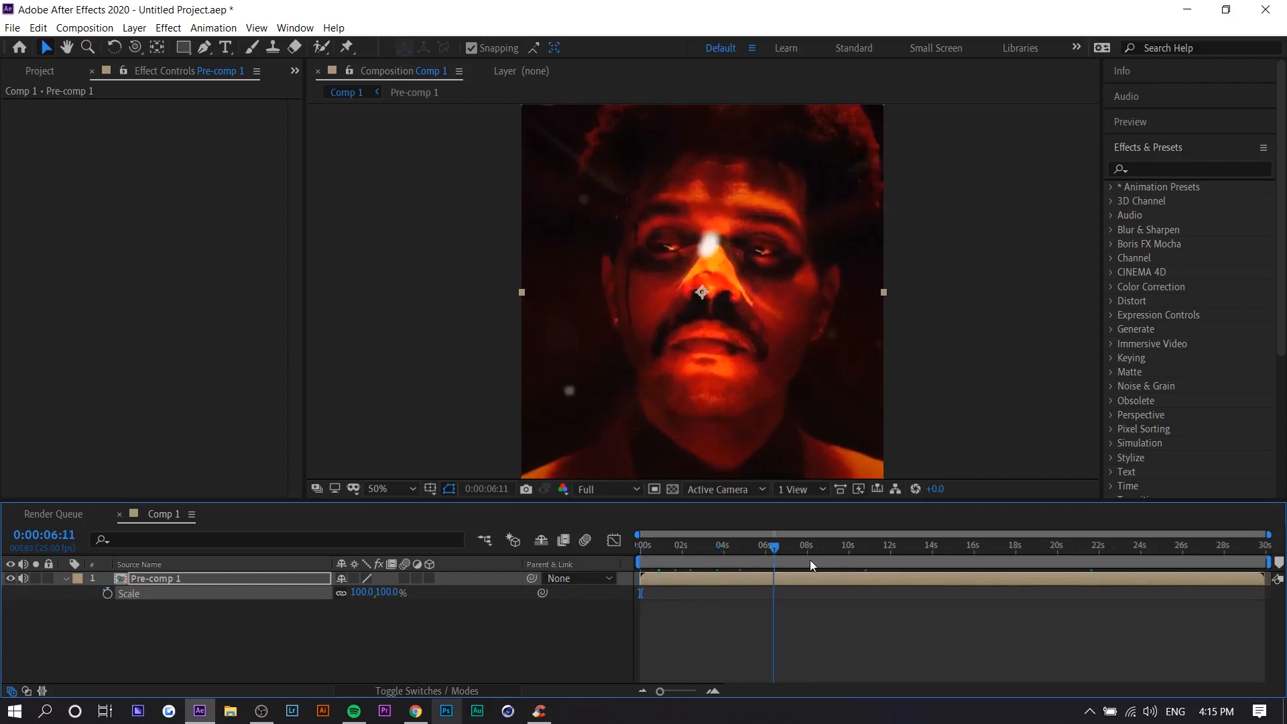
left_click_drag(809, 560, 533, 572)
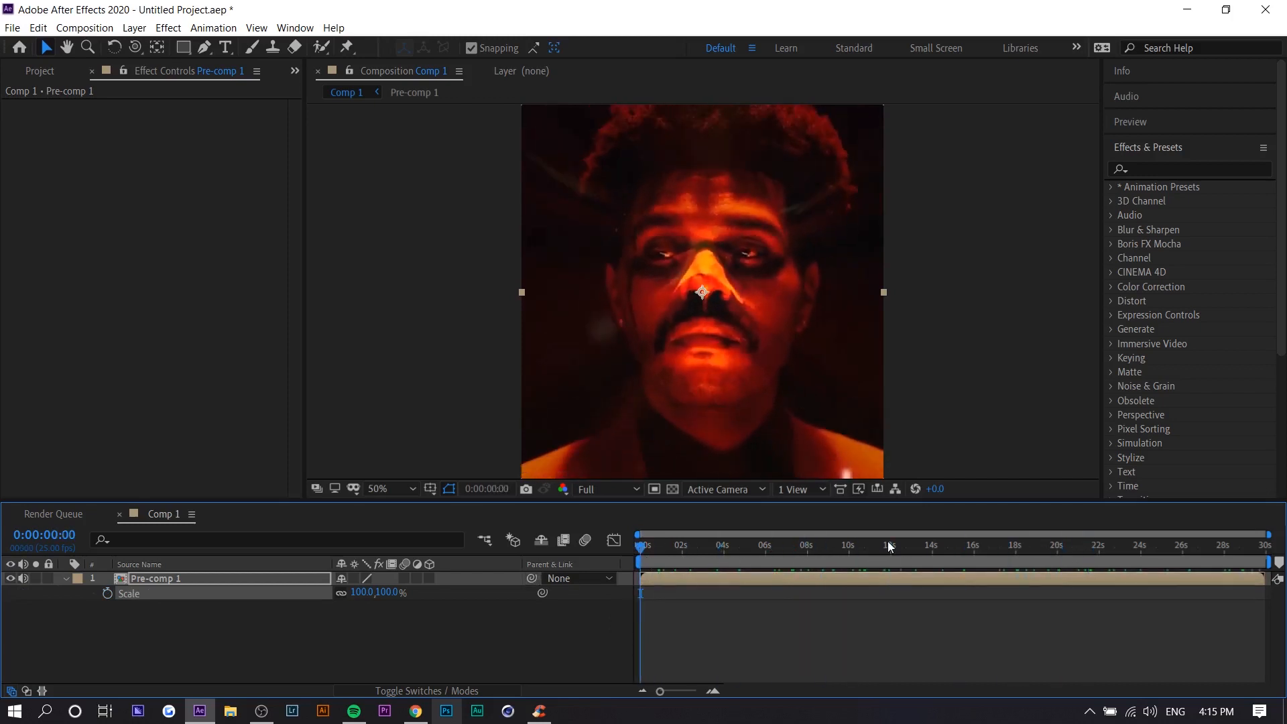
left_click(825, 623)
Step: Apply the CC Flo Motion effect to Pre-comp 1 and place Knot 1 at the image centre, about 542, 674
left_click(1144, 170)
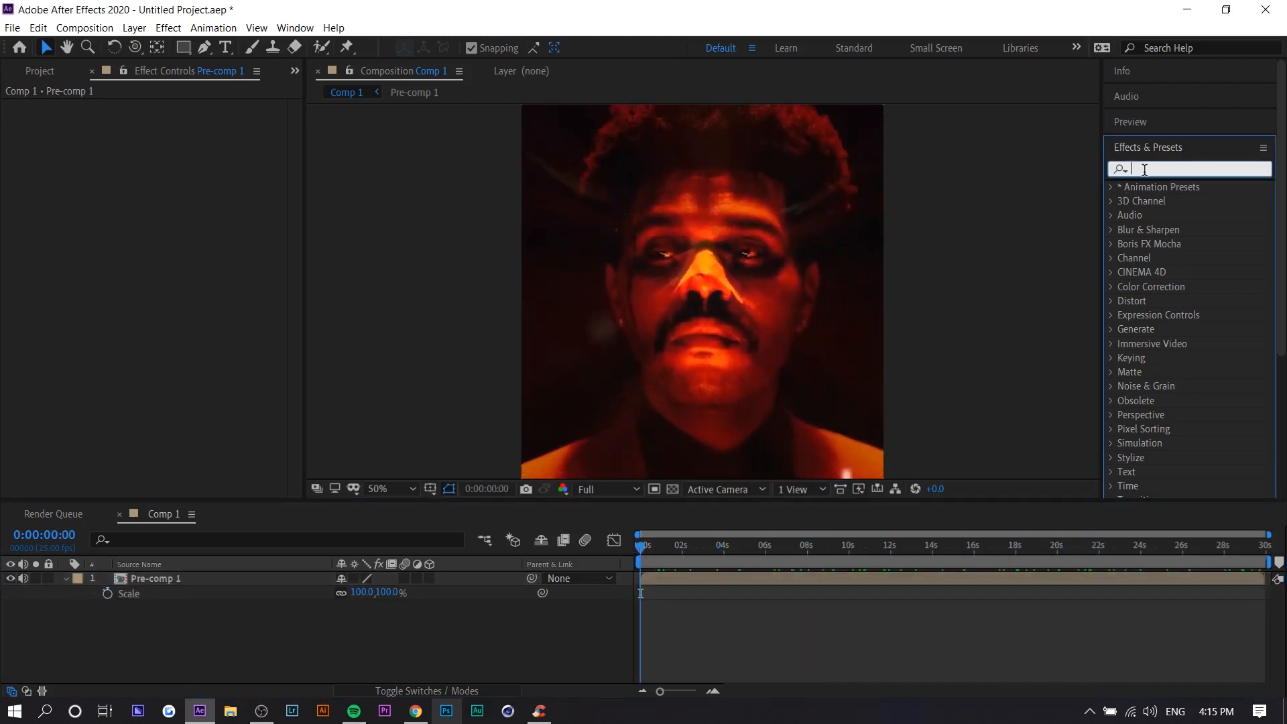
type("cc f")
left_click_drag(1181, 204, 738, 573)
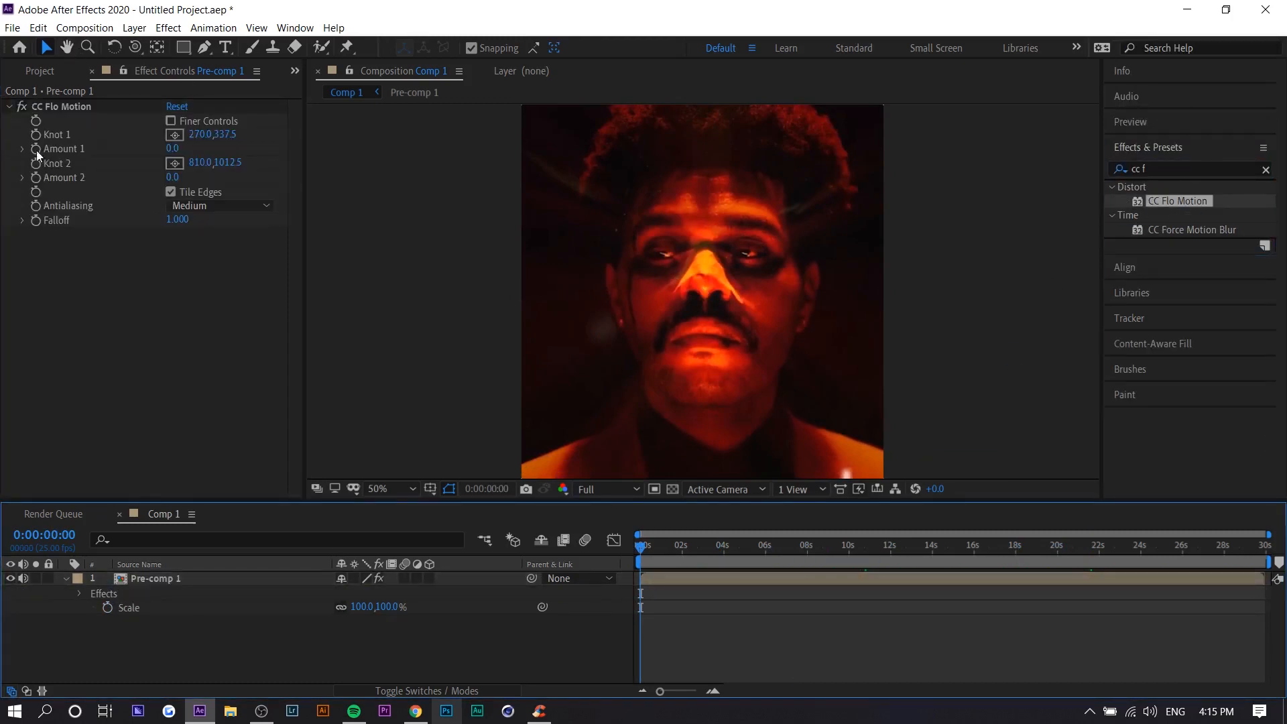
left_click(175, 135)
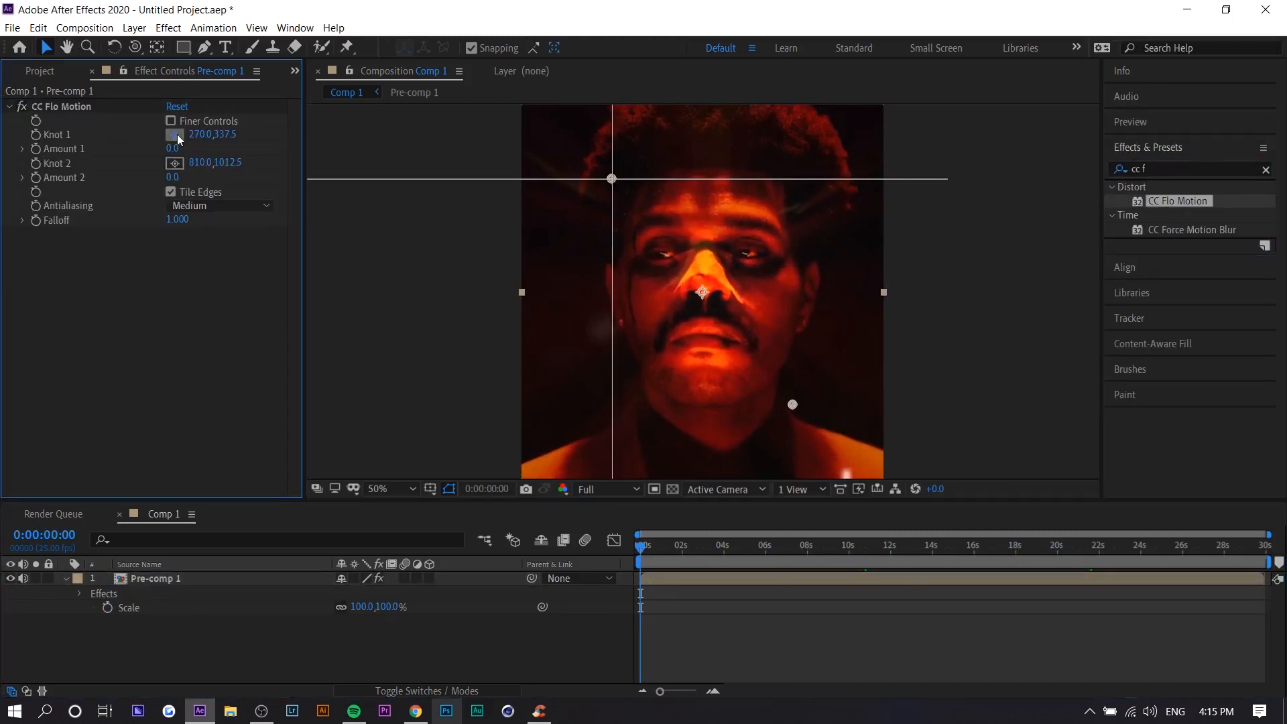
left_click(702, 291)
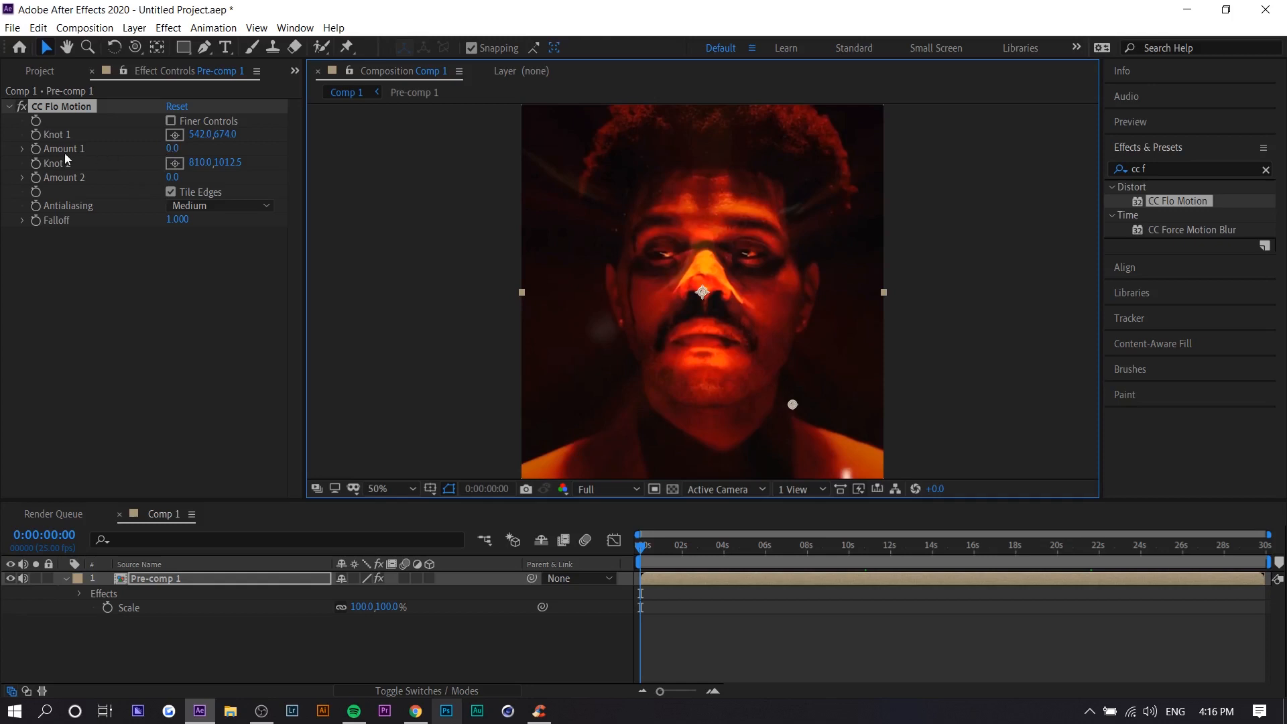
Step: Set the preview resolution to Quarter and raise Amount 1 to about 403 with a keyframe at the timeline start
left_click_drag(171, 153, 292, 145)
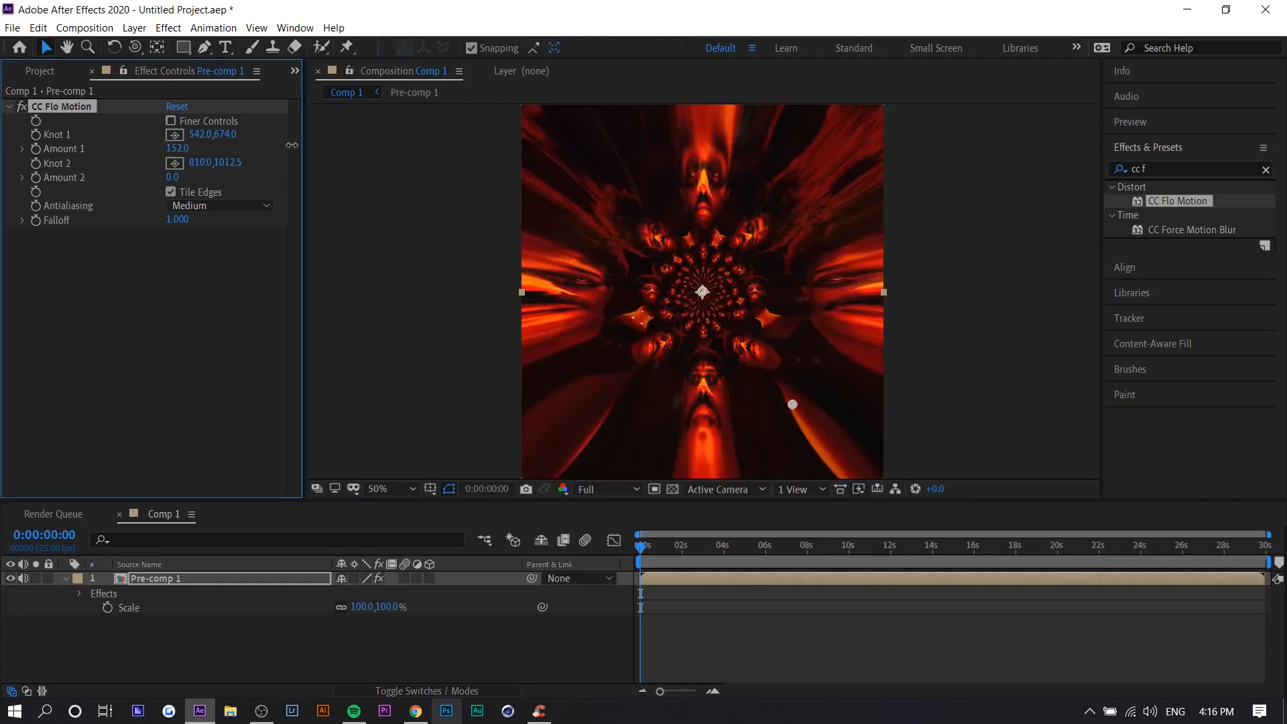
left_click(597, 488)
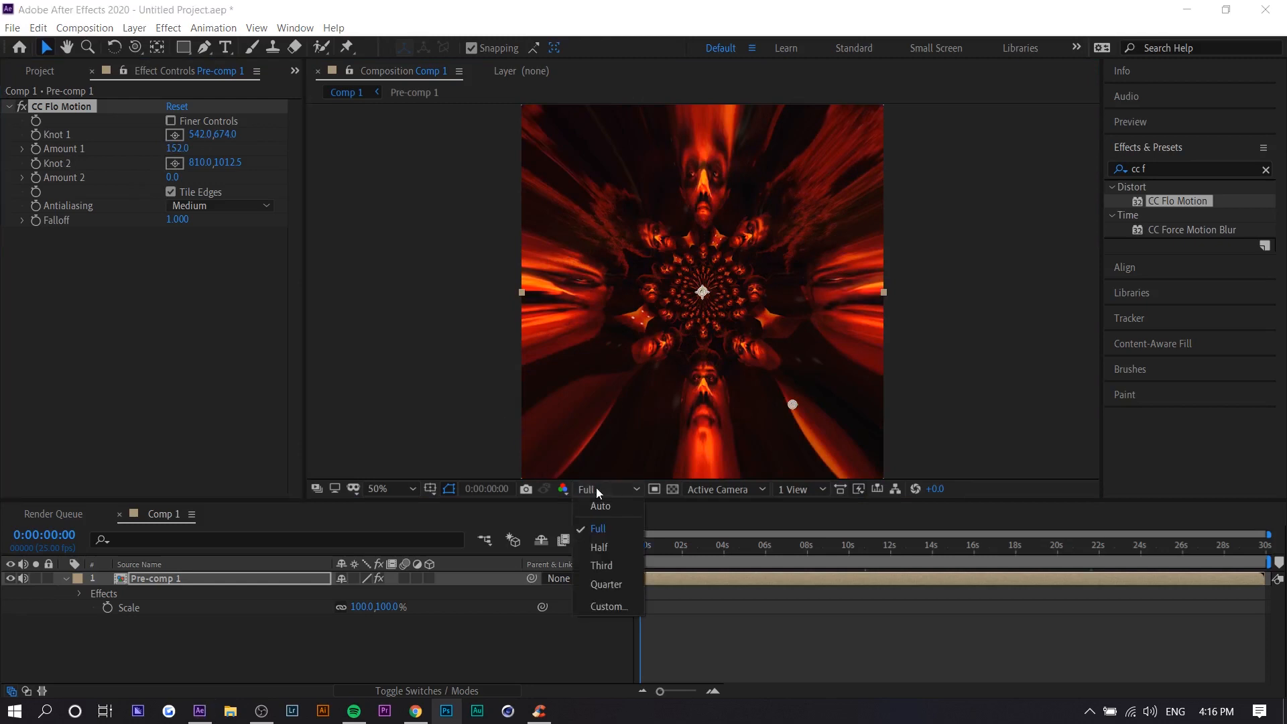
left_click(620, 584)
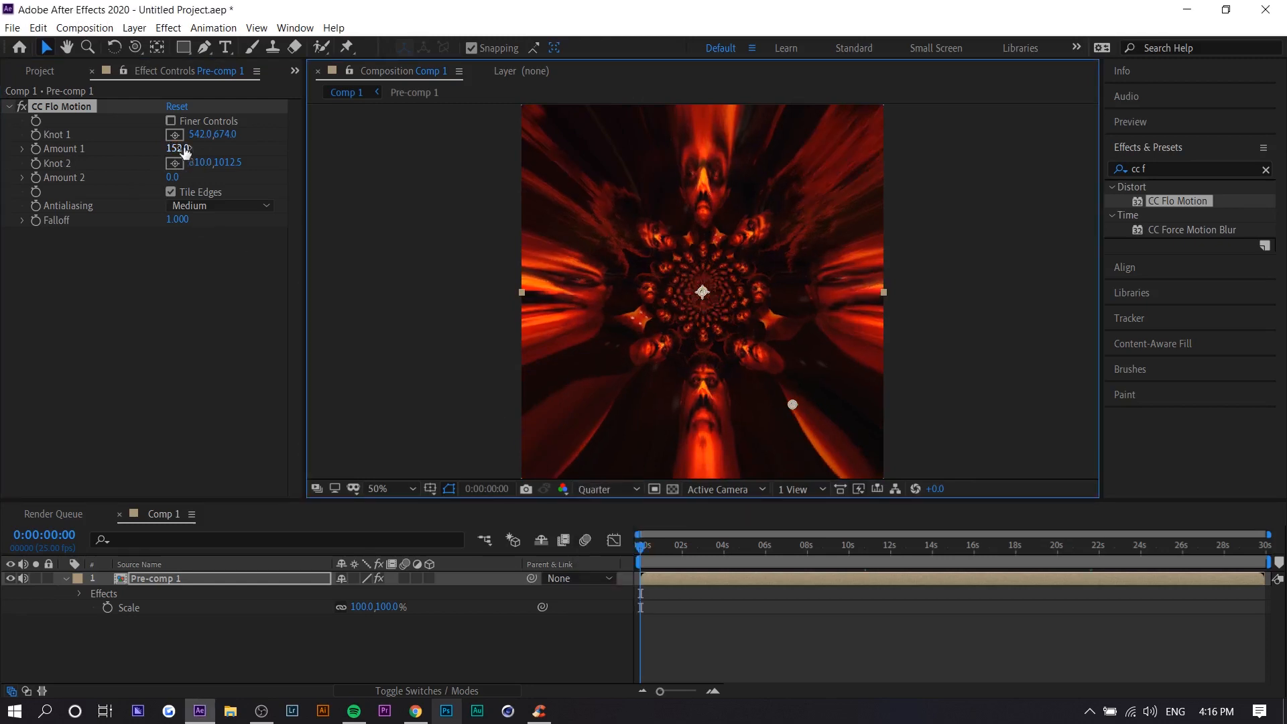
left_click_drag(177, 148, 319, 205)
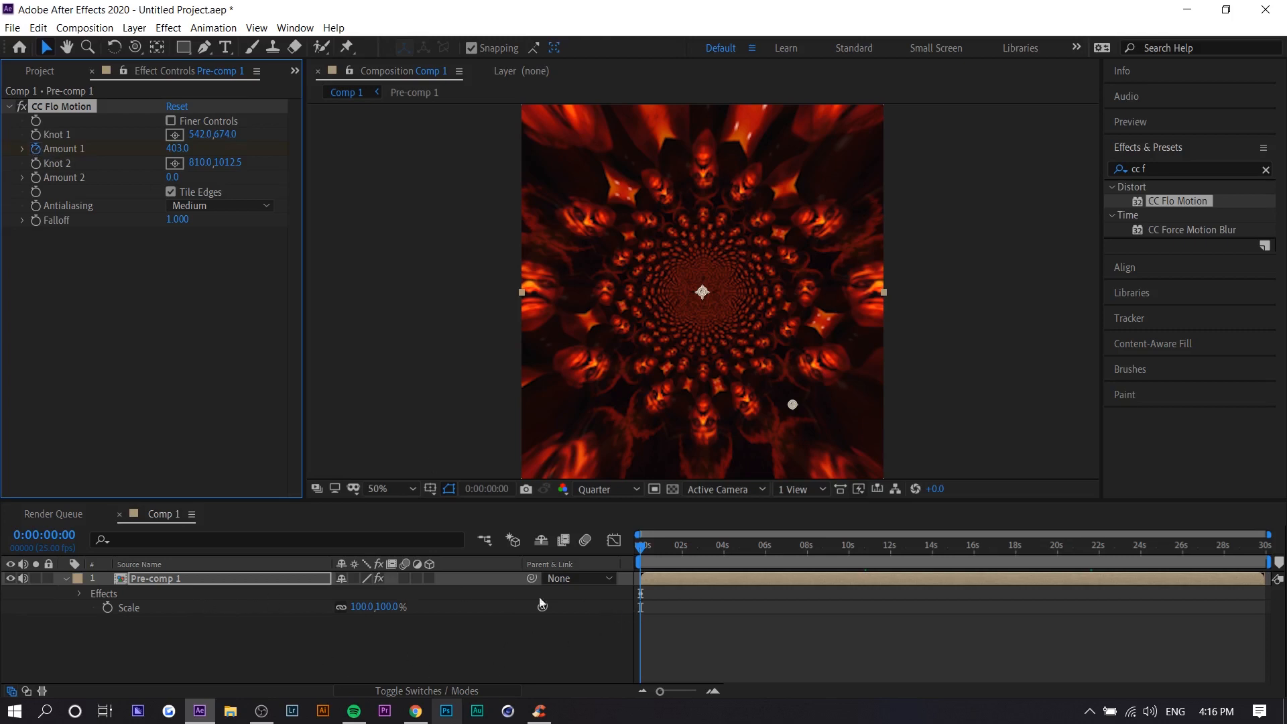
Step: Expand Pre-comp 1 in the timeline to show all CC Flo Motion properties
left_click(693, 579)
key("u")
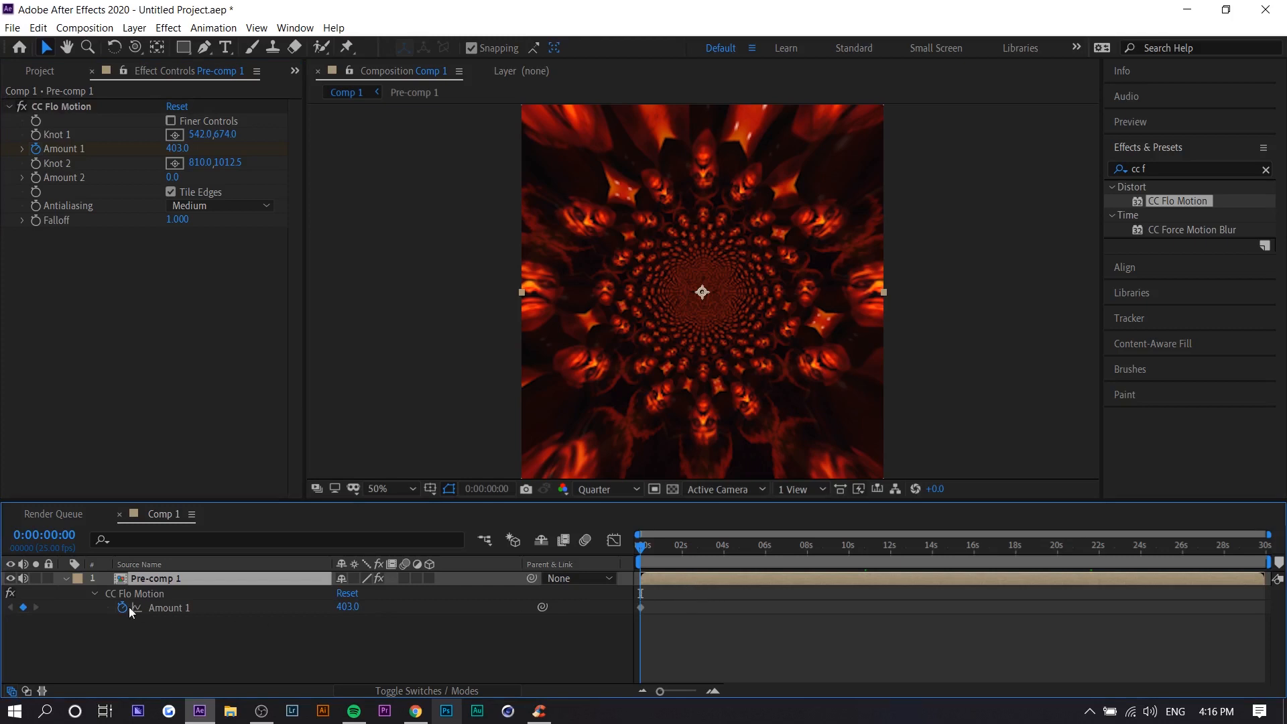
left_click(65, 579)
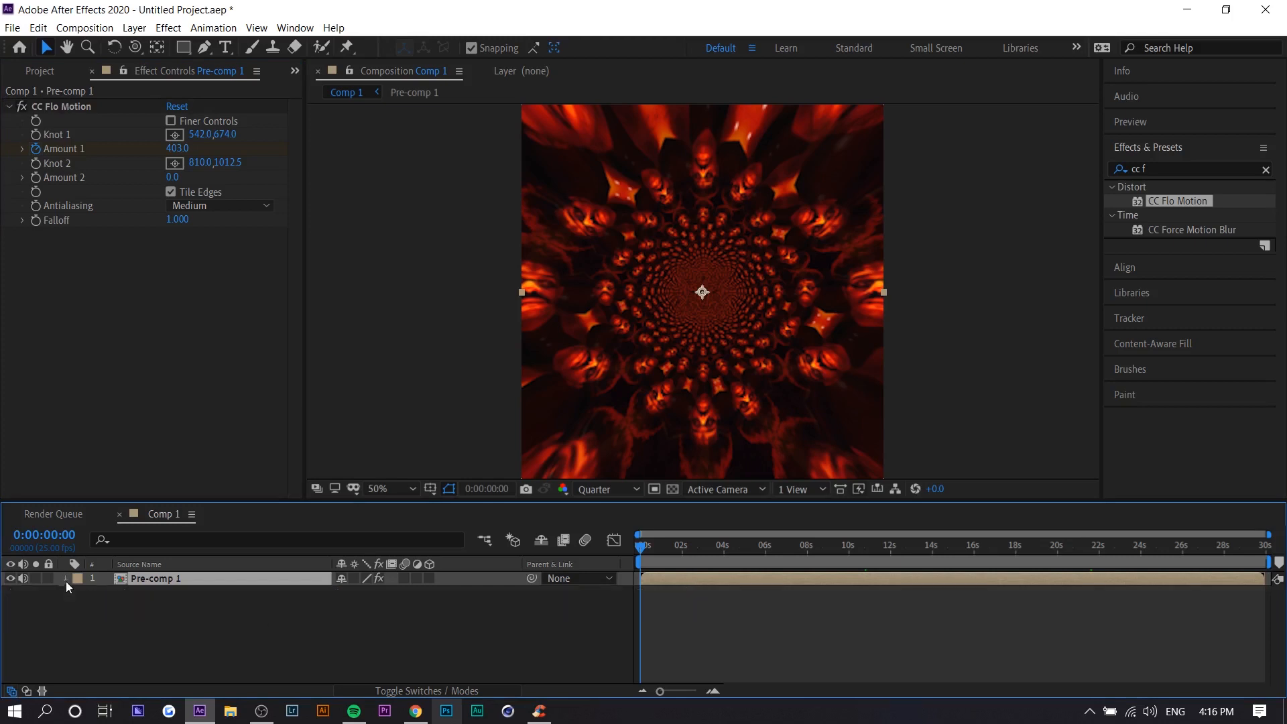
left_click(65, 579)
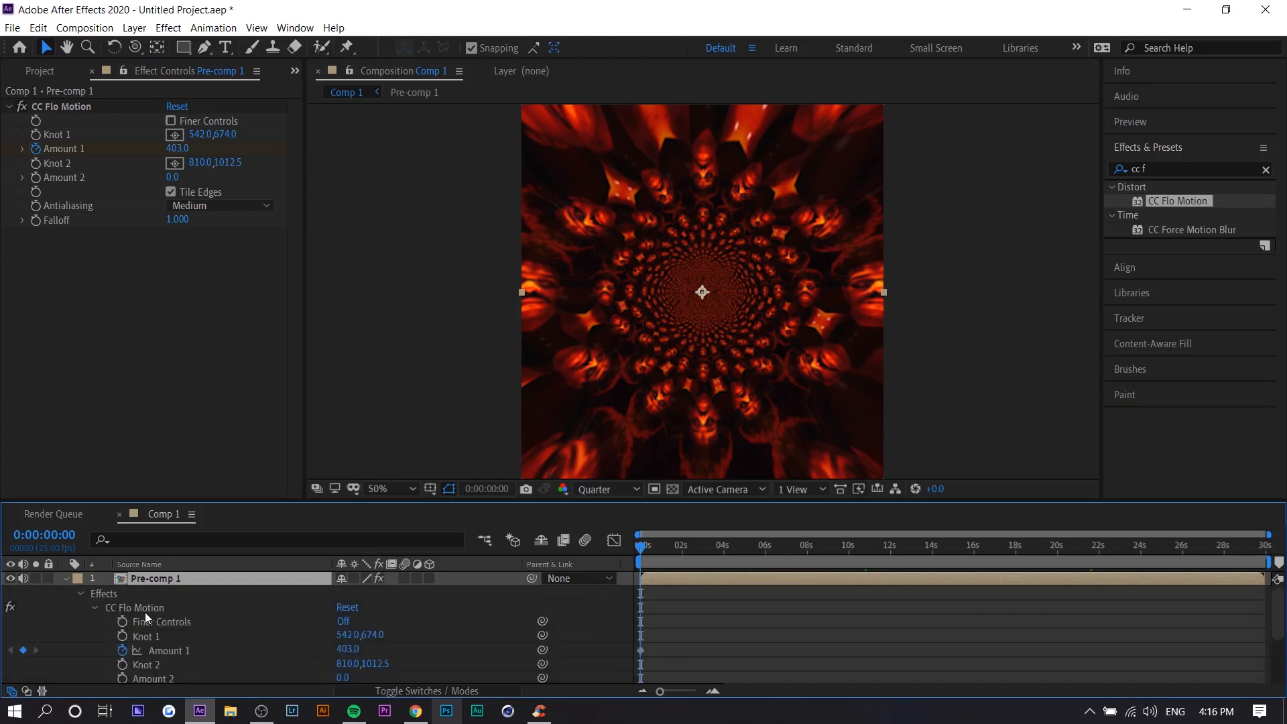
Step: Add a second Amount 1 keyframe of about 1014 at 10 seconds
scroll(477, 620, "down", 1)
scroll(681, 650, "up", 3)
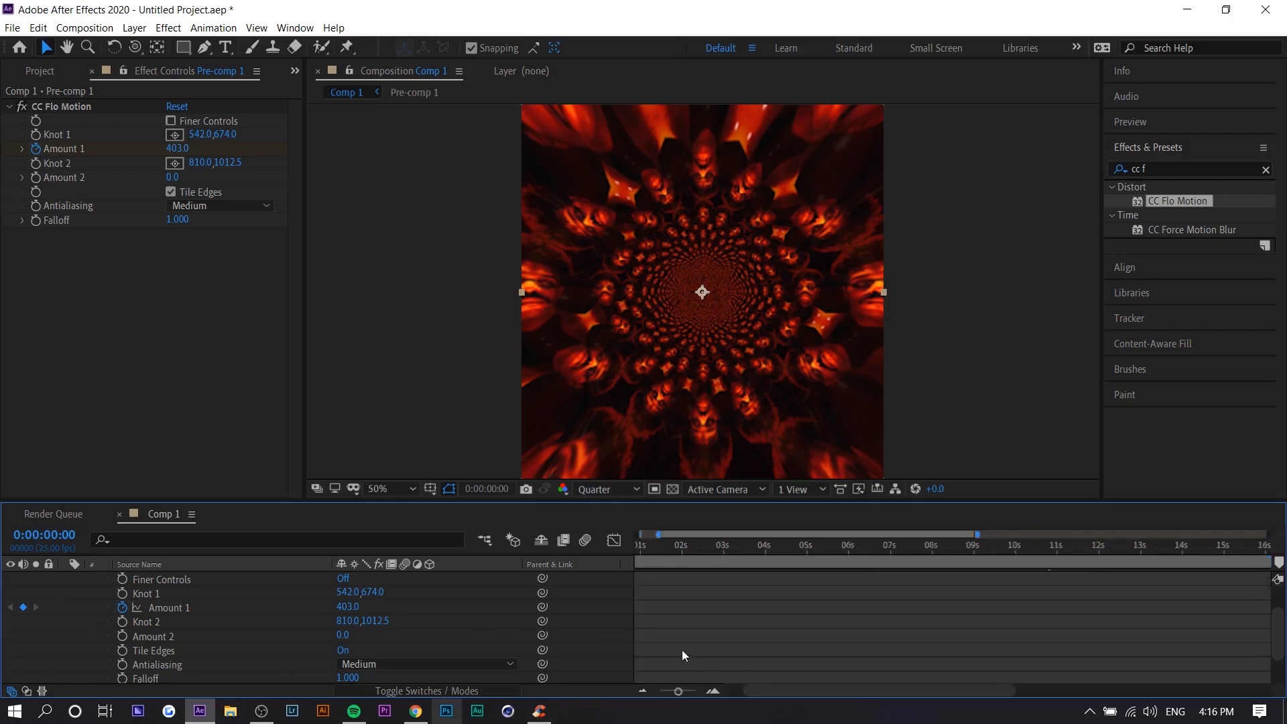
left_click_drag(774, 690, 730, 690)
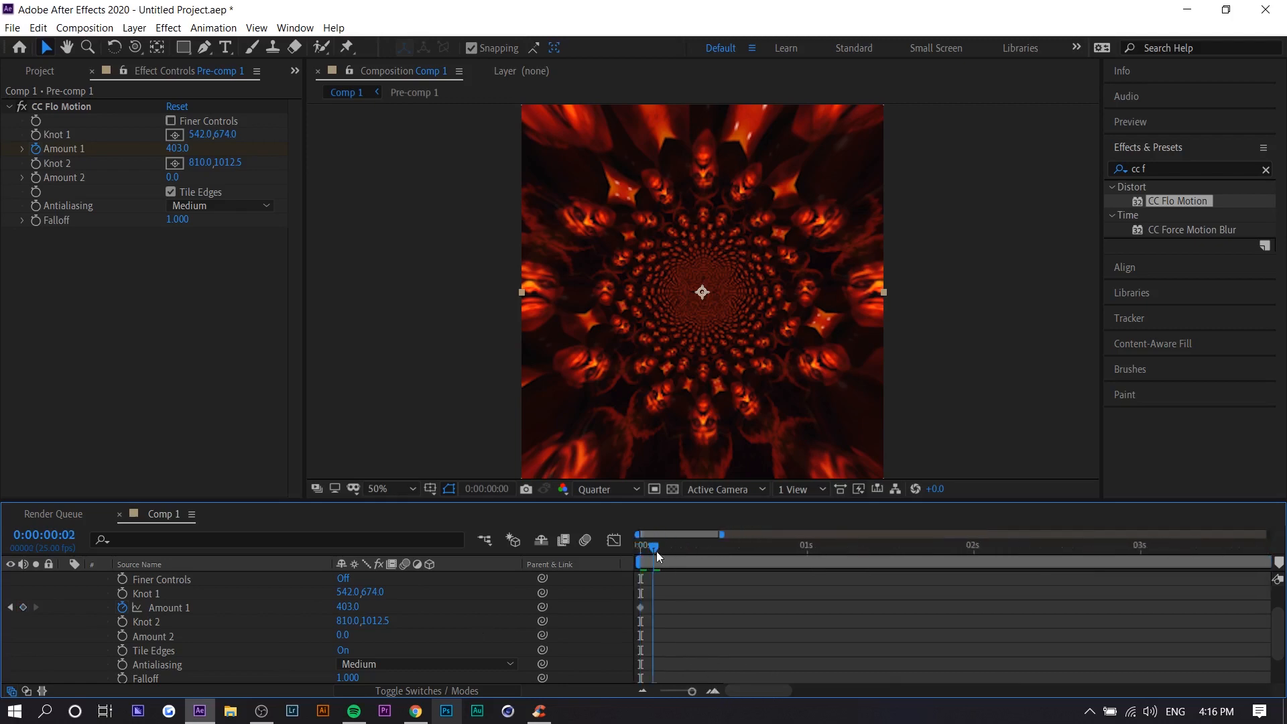
left_click_drag(657, 551, 1139, 569)
scroll(805, 657, "down", 1)
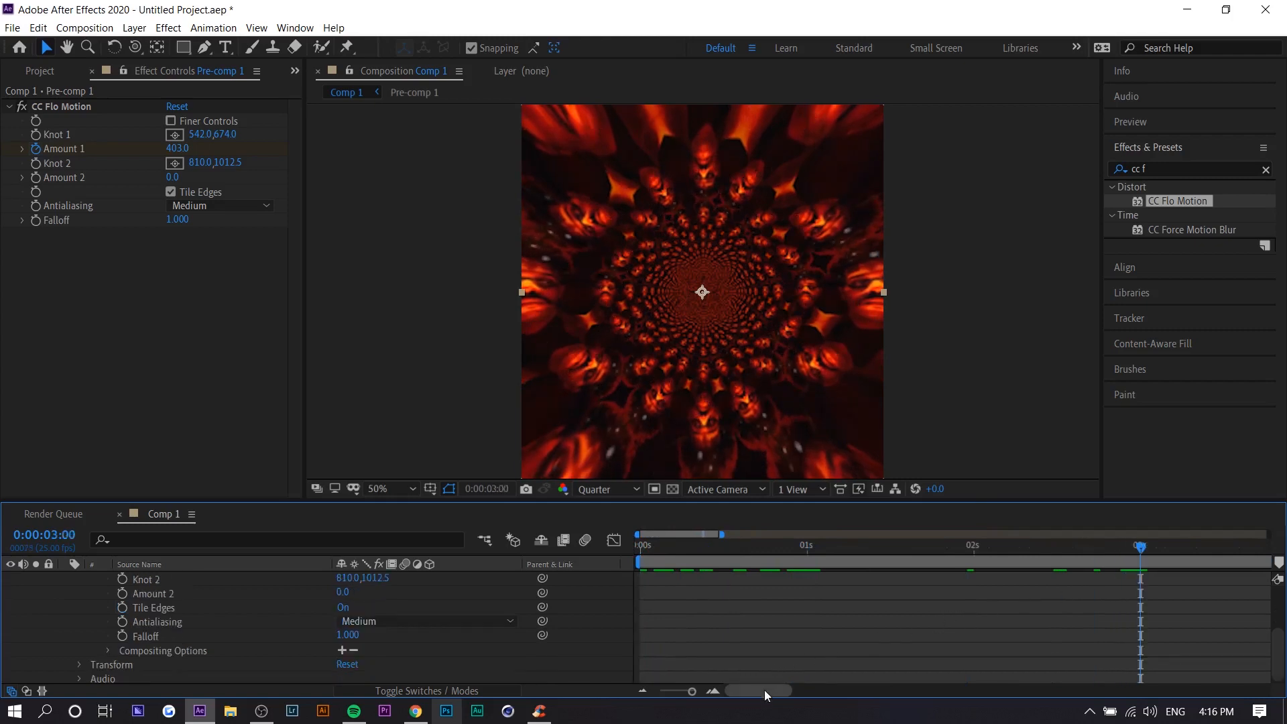
scroll(771, 670, "up", 2)
scroll(778, 653, "down", 4)
left_click(849, 549)
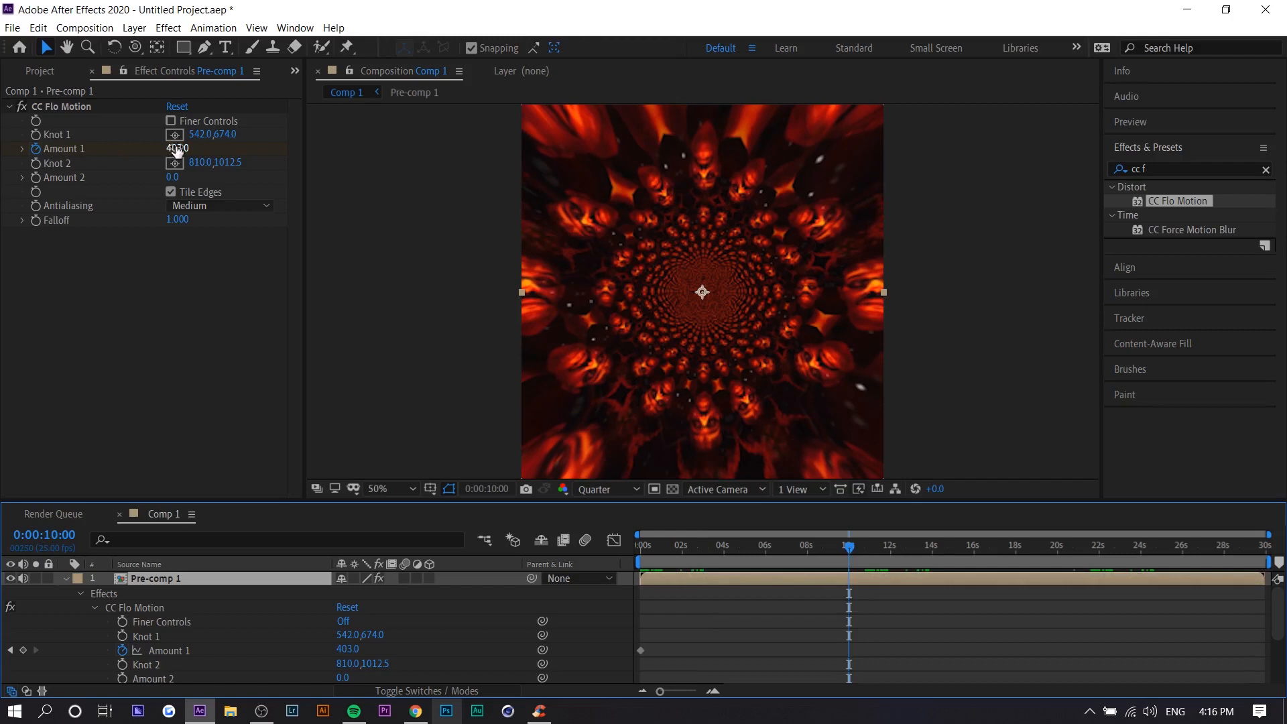
left_click_drag(180, 149, 701, 271)
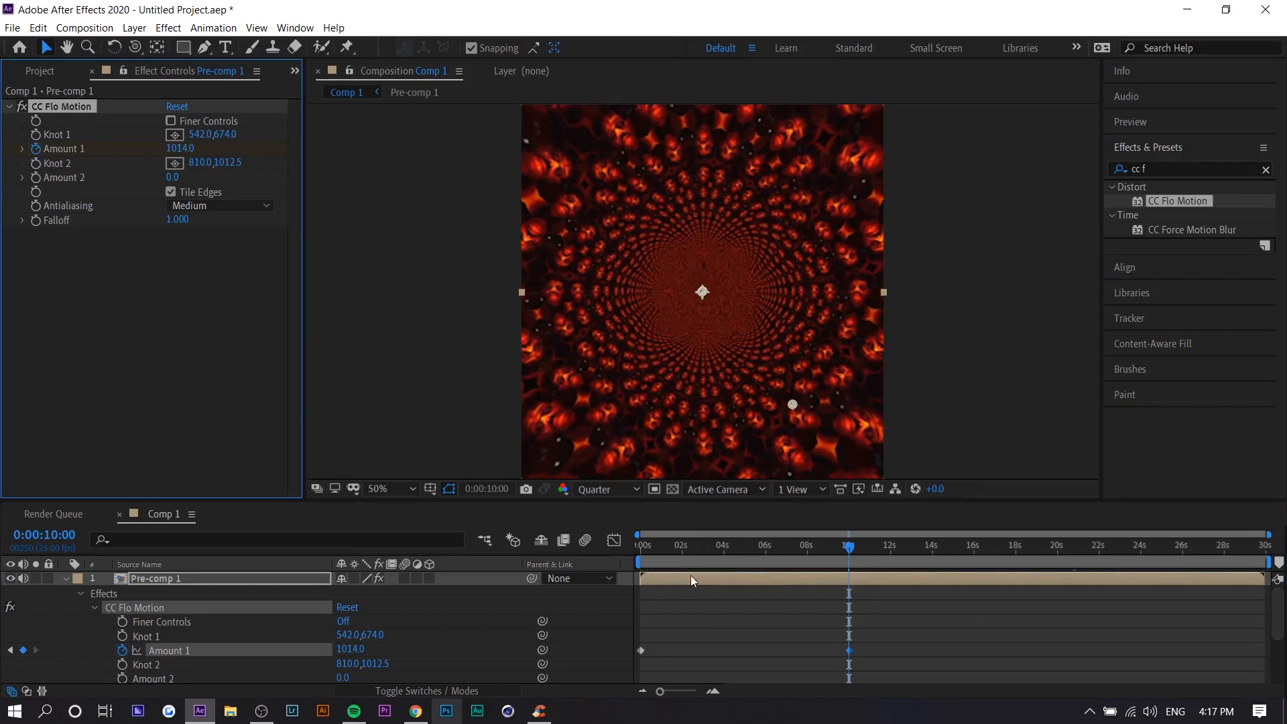
Step: Play the animation from the start and try a Falloff of 1.040 before restoring it to 1.000
left_click_drag(693, 553, 630, 554)
key("space")
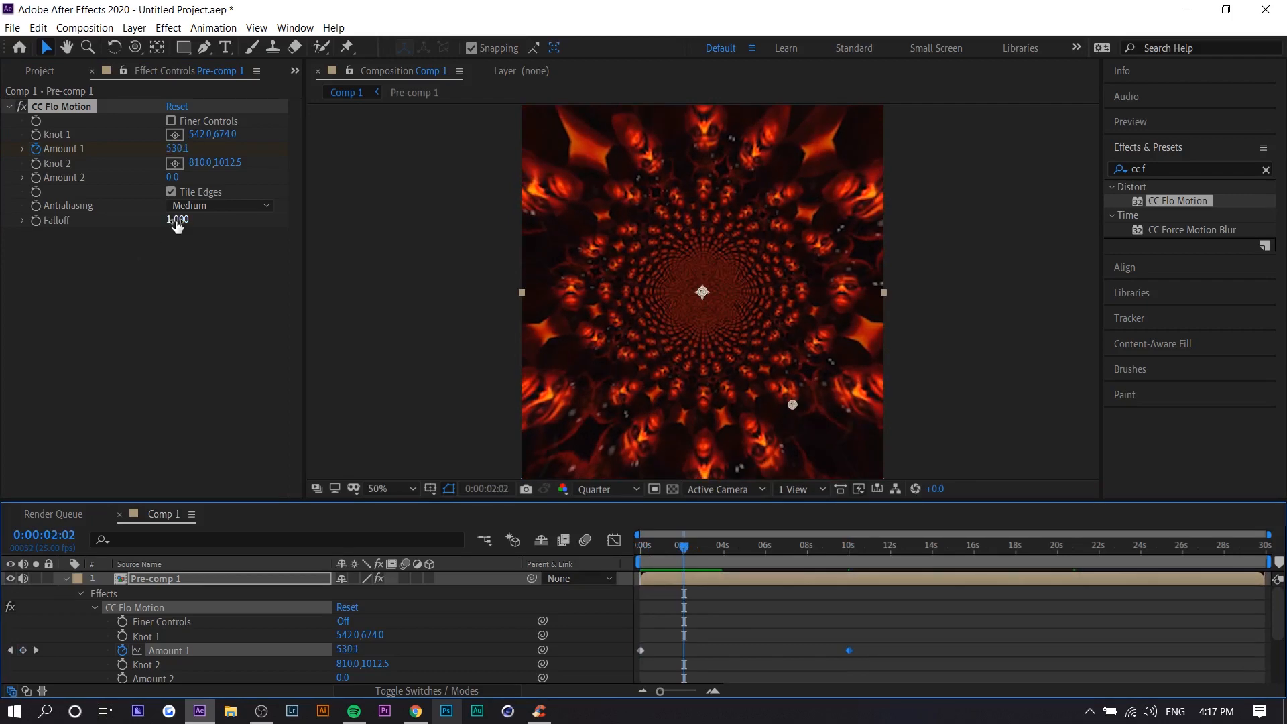
left_click_drag(176, 225, 202, 245)
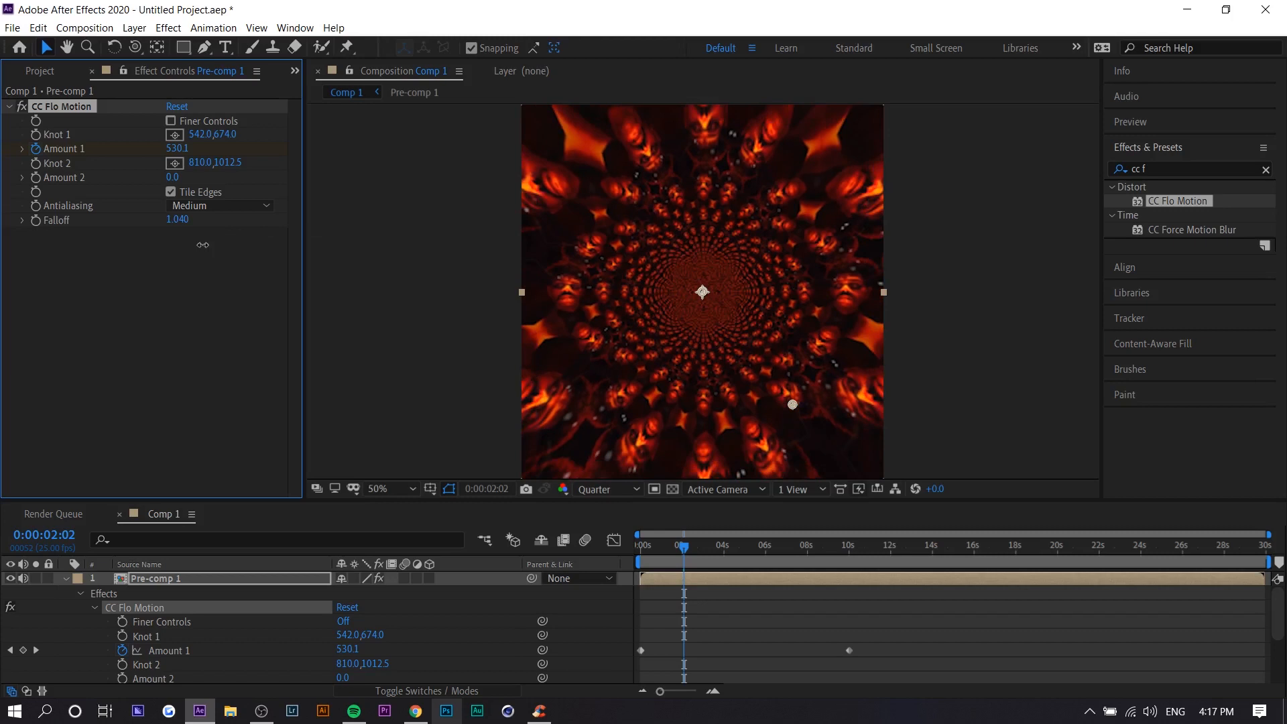
mouse_move(202, 245)
left_mouse_down()
mouse_move(295, 233)
mouse_move(208, 235)
left_mouse_up()
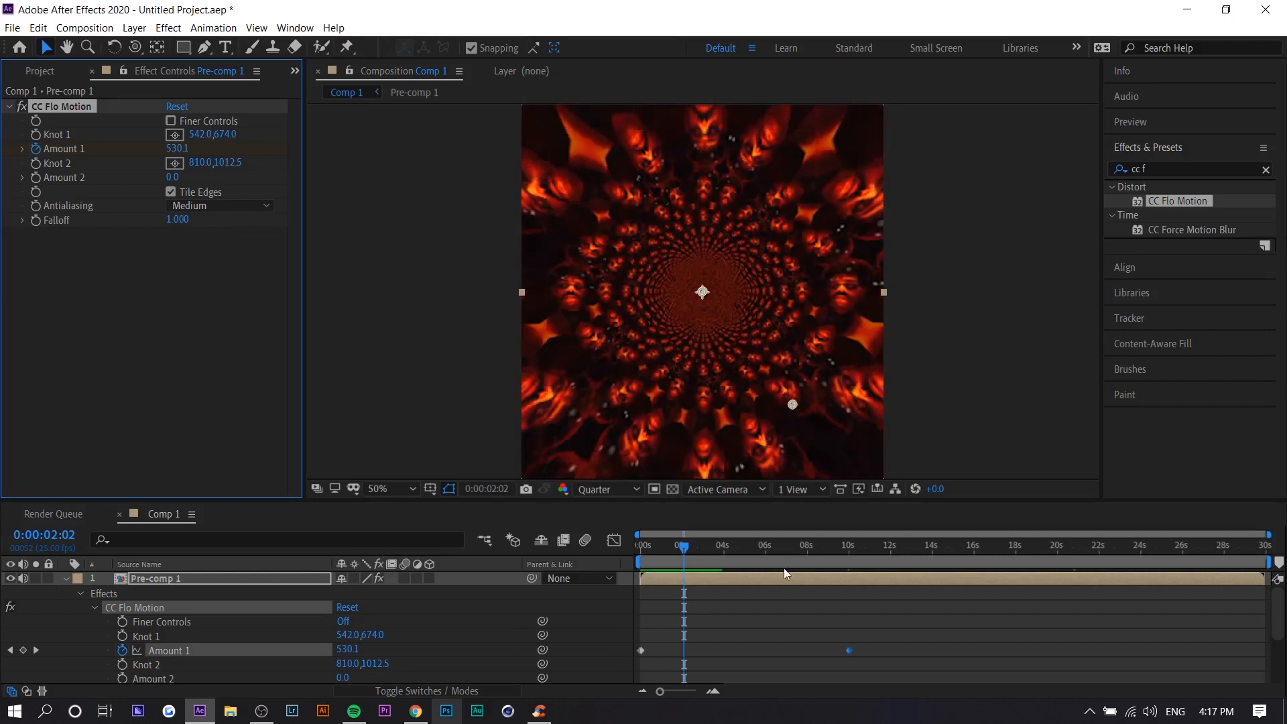
Step: Play and scrub through the animation up to the 10-second keyframe to review the kaleidoscope motion
left_click(723, 567)
key("space")
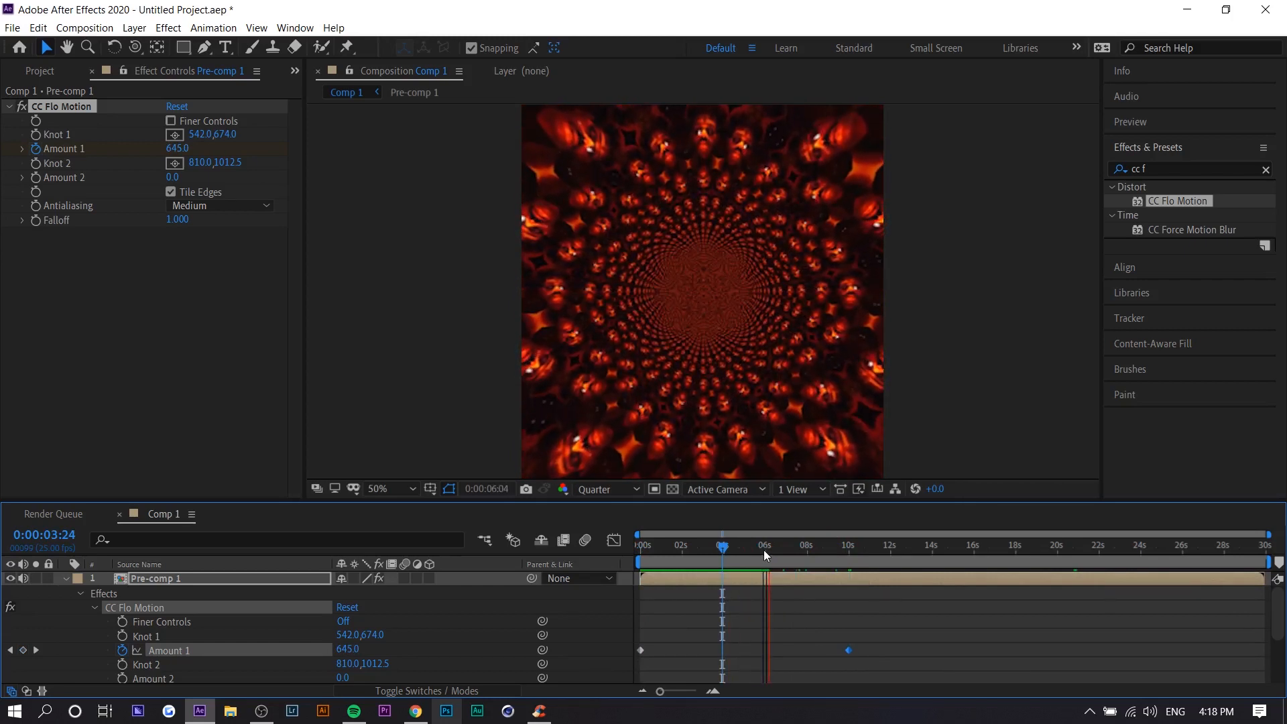
left_click(745, 549)
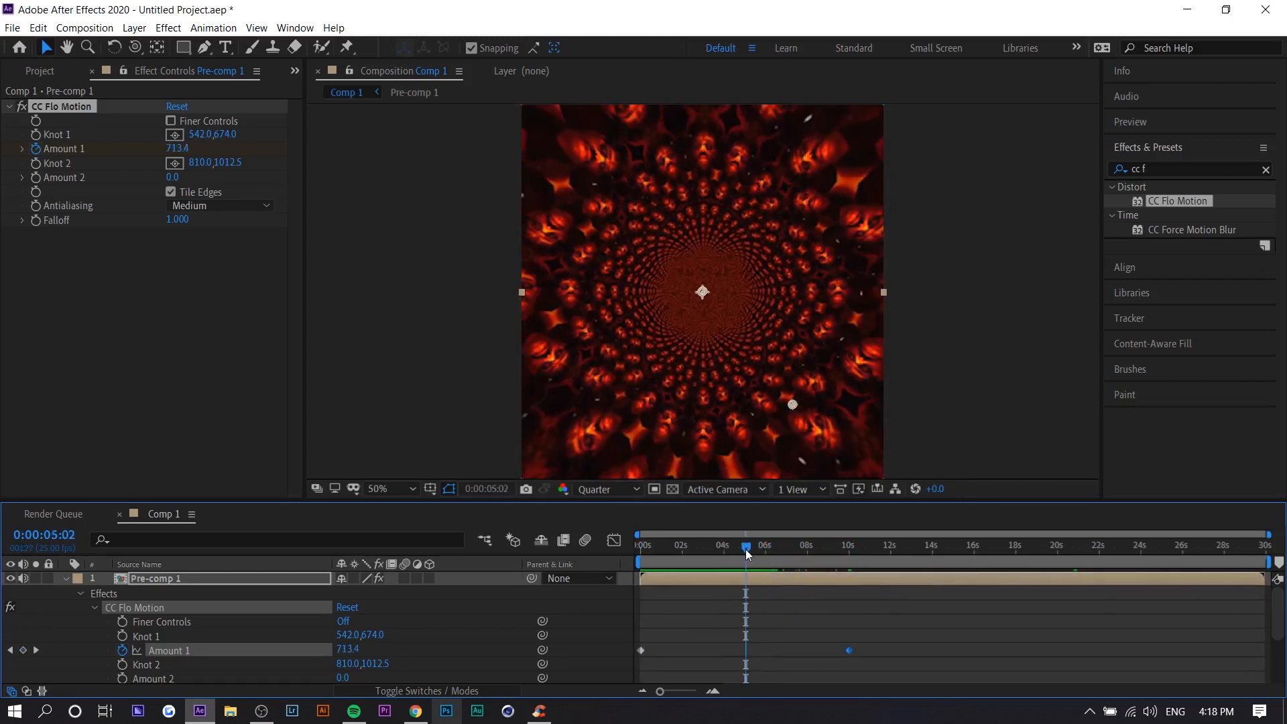
key("space")
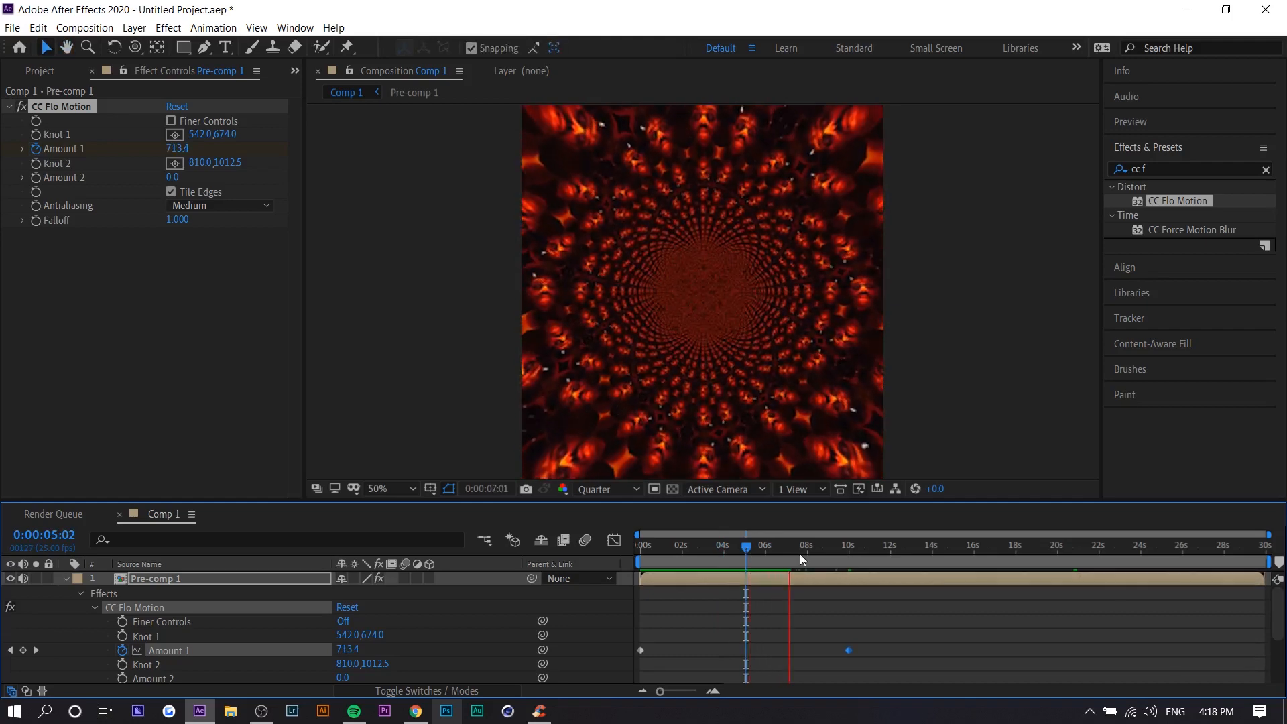
left_click_drag(801, 560, 847, 556)
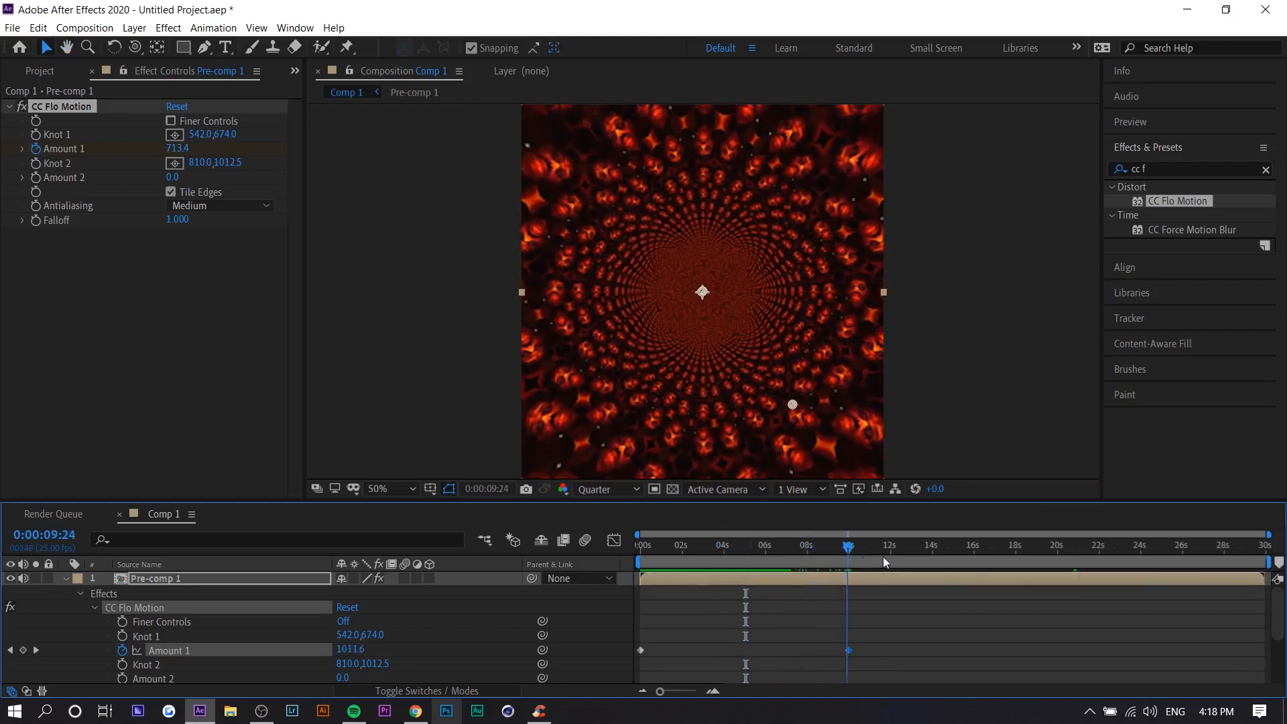
left_click_drag(883, 557, 902, 556)
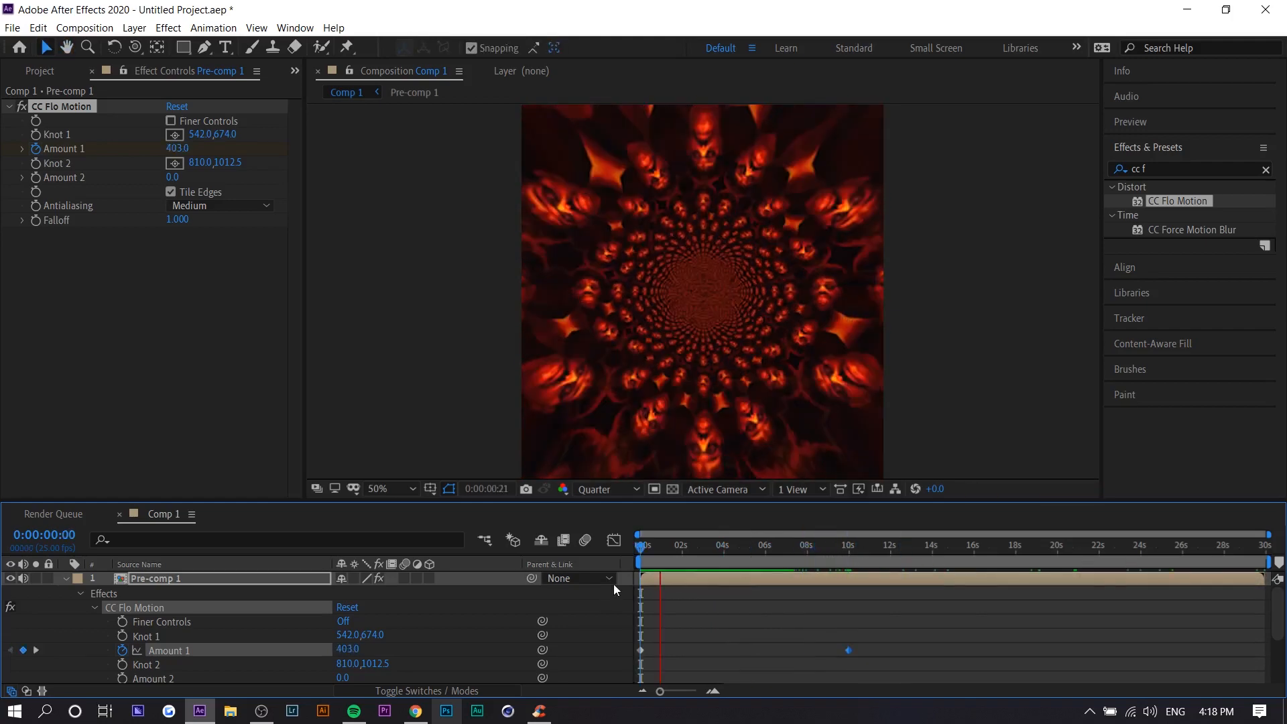
key("space")
left_click_drag(638, 551, 610, 556)
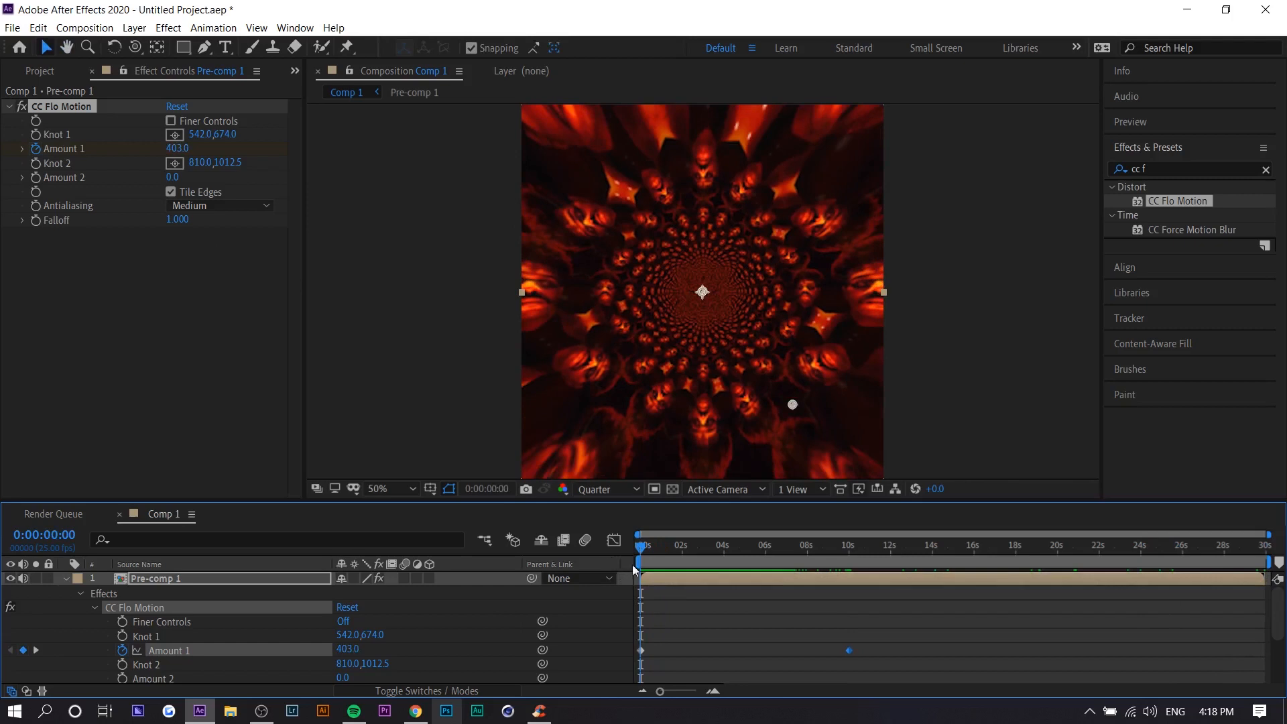
Step: Animate the Scale of Pre-comp 1 with a 100% keyframe at the start and a larger one at 10 seconds
left_click(80, 594)
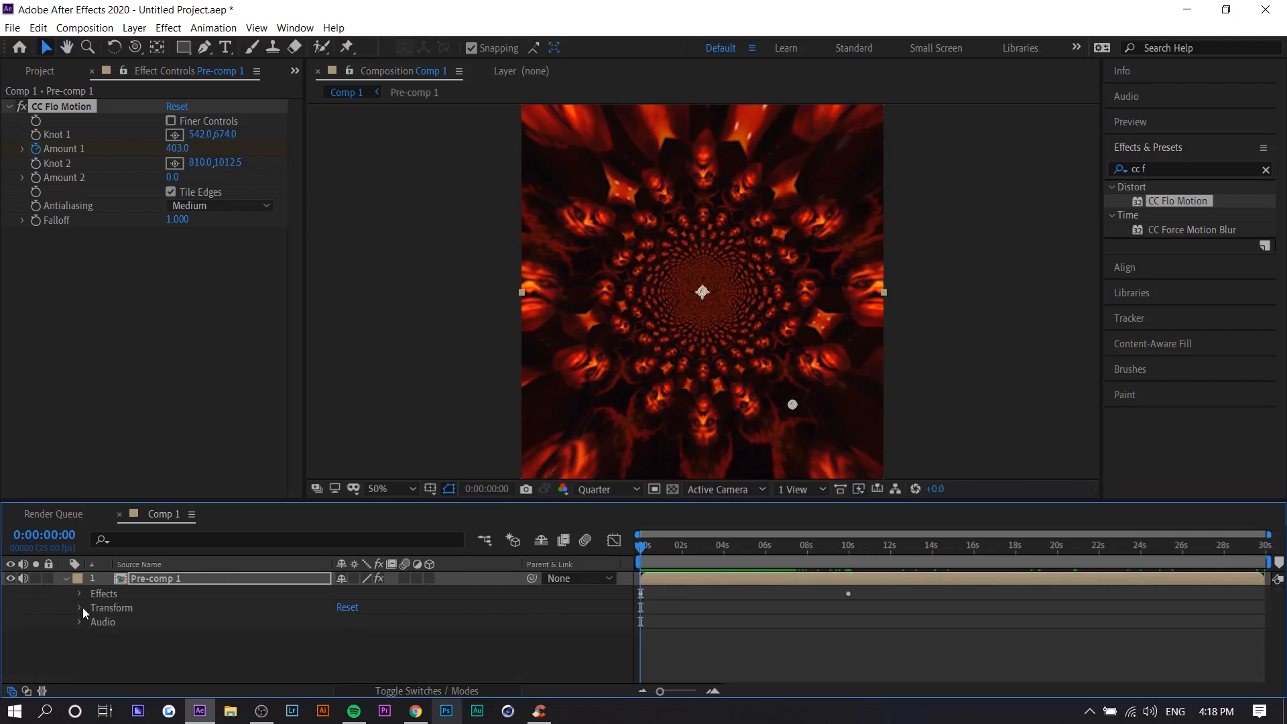
left_click(81, 607)
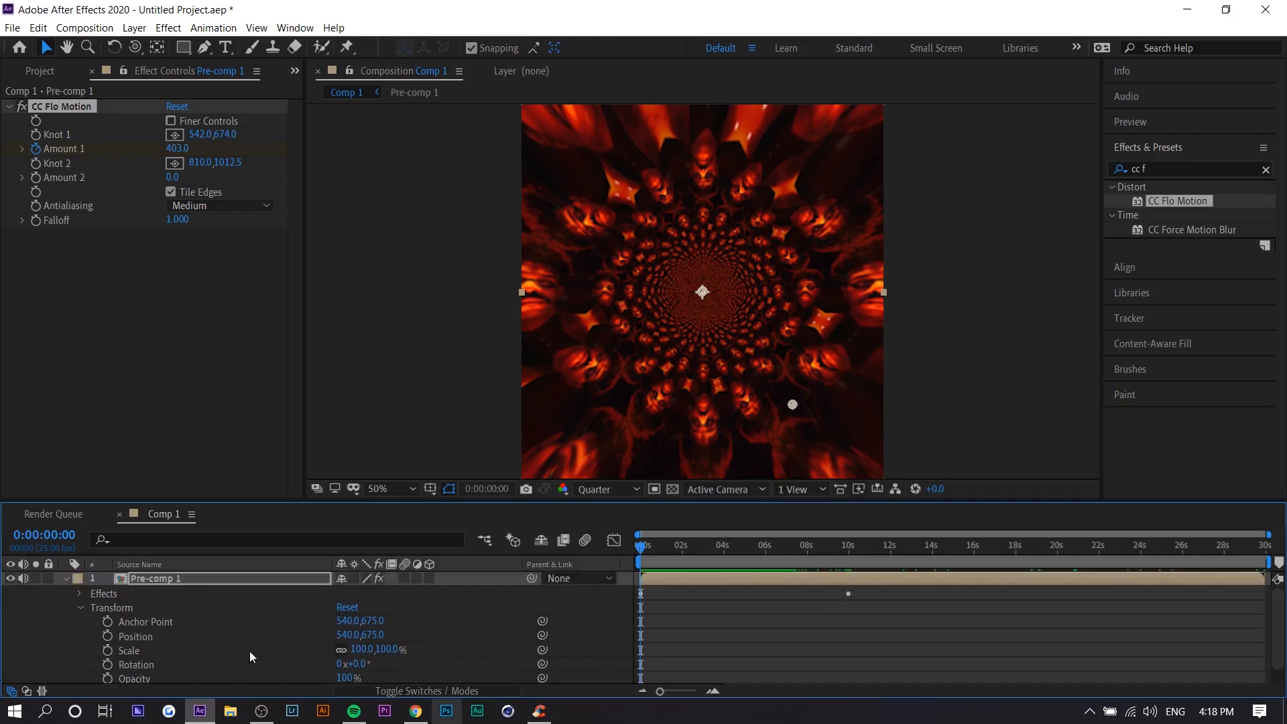
left_click(106, 649)
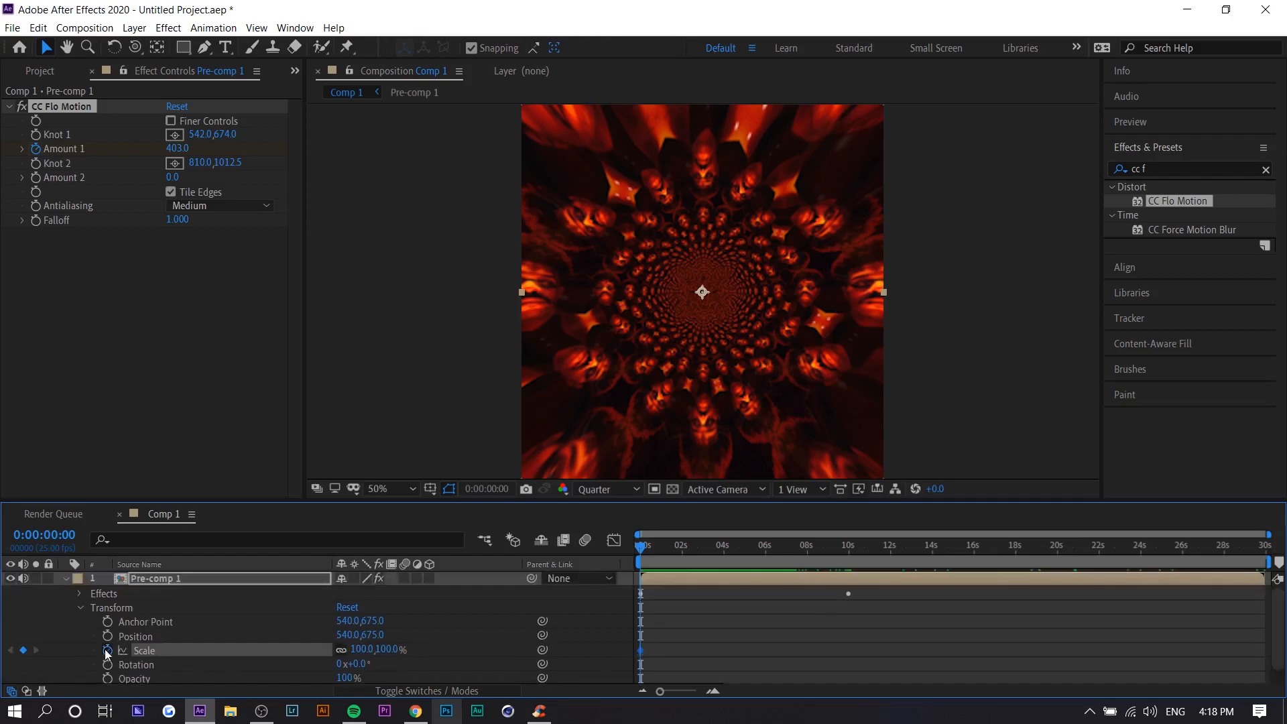
left_click(849, 550)
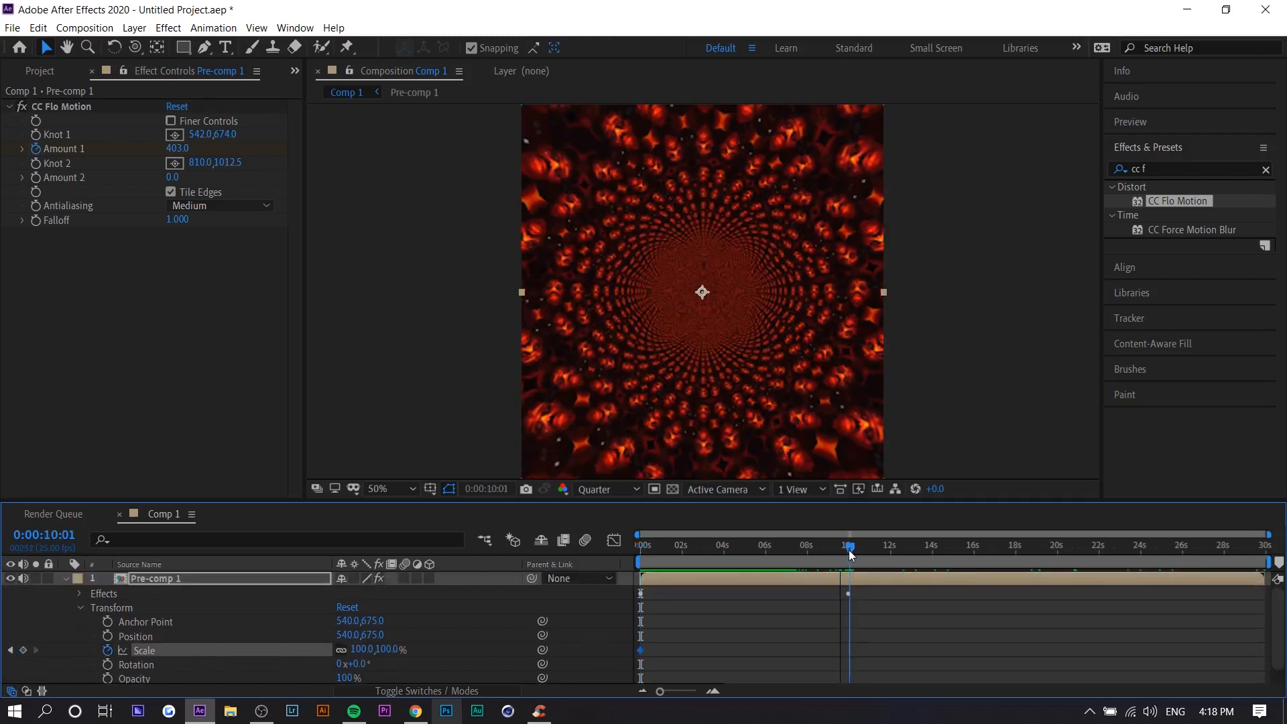
left_click_drag(848, 549, 852, 554)
left_click_drag(357, 650, 398, 650)
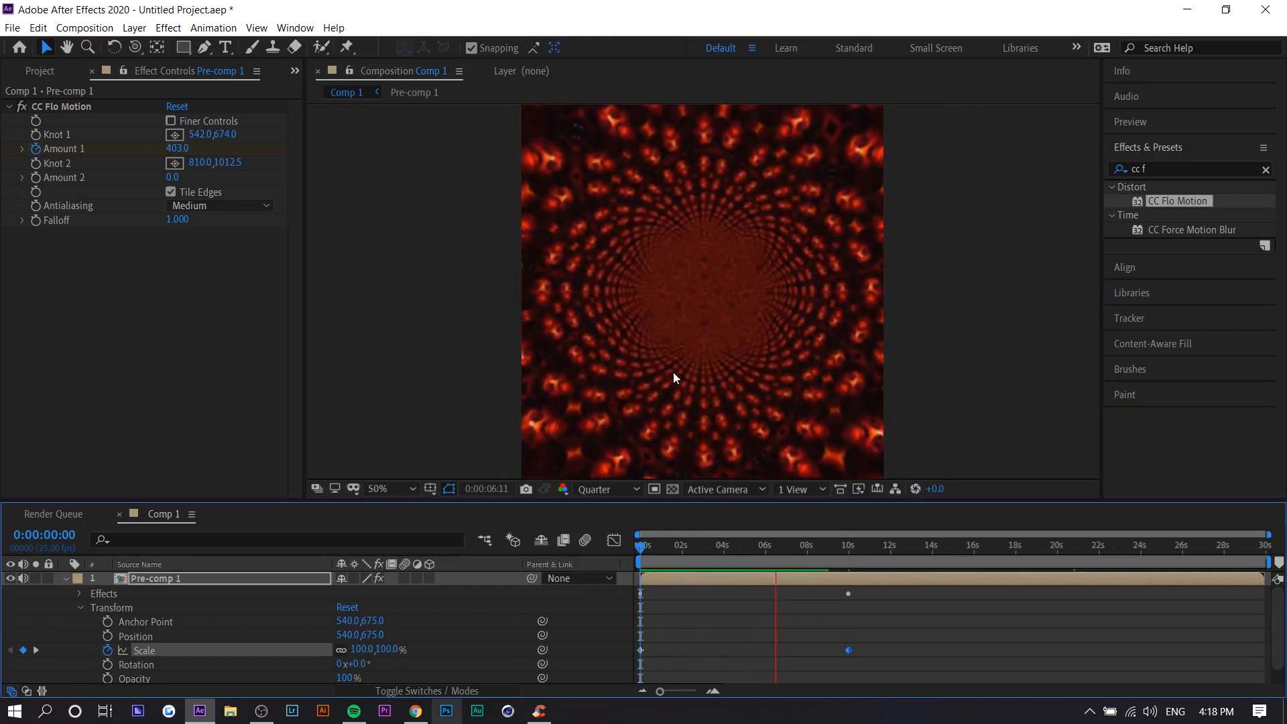
Step: Add a Scale keyframe of 110% on Pre-comp 1 at 0:00:01:23
left_click_drag(908, 637, 581, 653)
left_click_drag(750, 556, 680, 555)
left_click(357, 649)
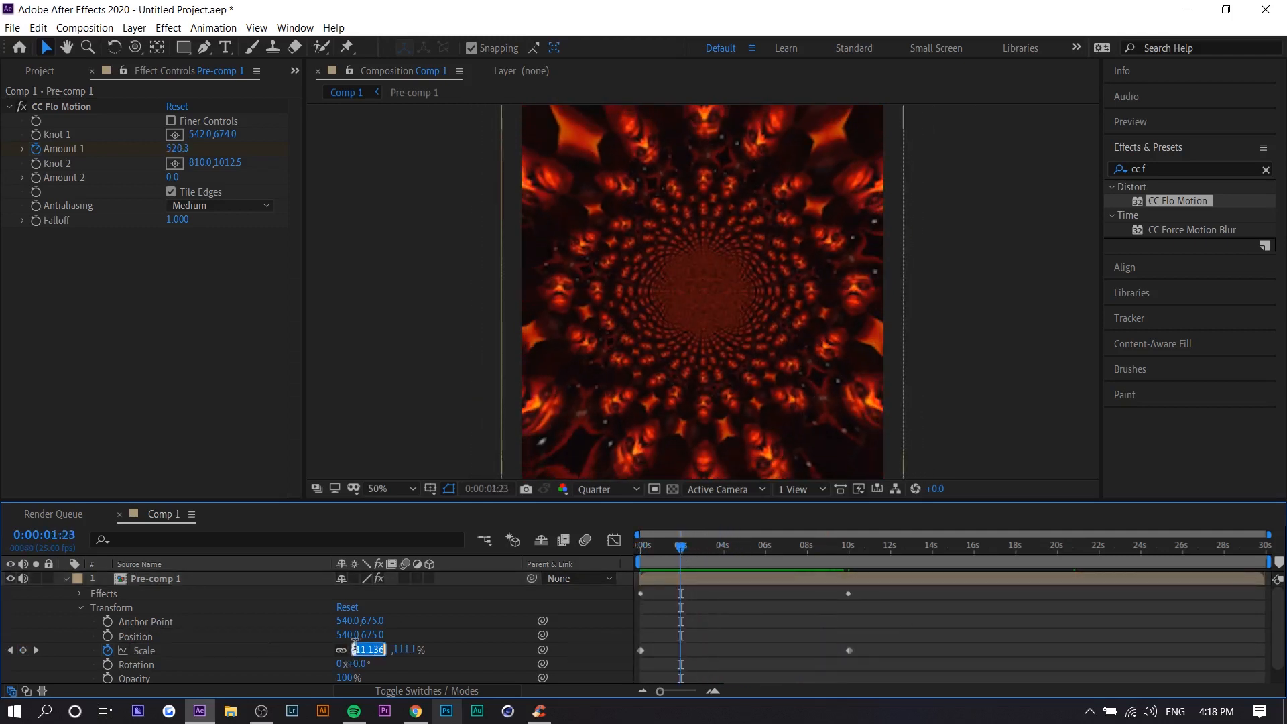
type("110")
key("Return")
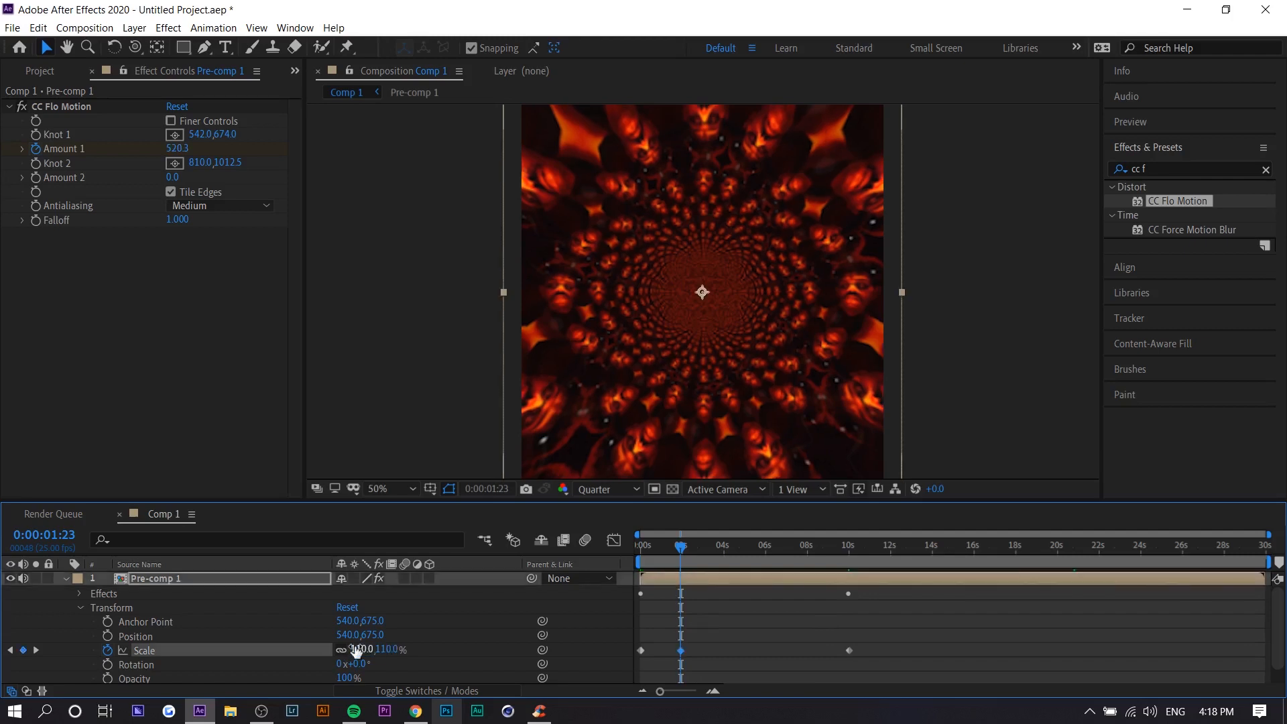
Step: Replace the 10-second Scale keyframe with the 110% one and play the animation from the start
key("Delete")
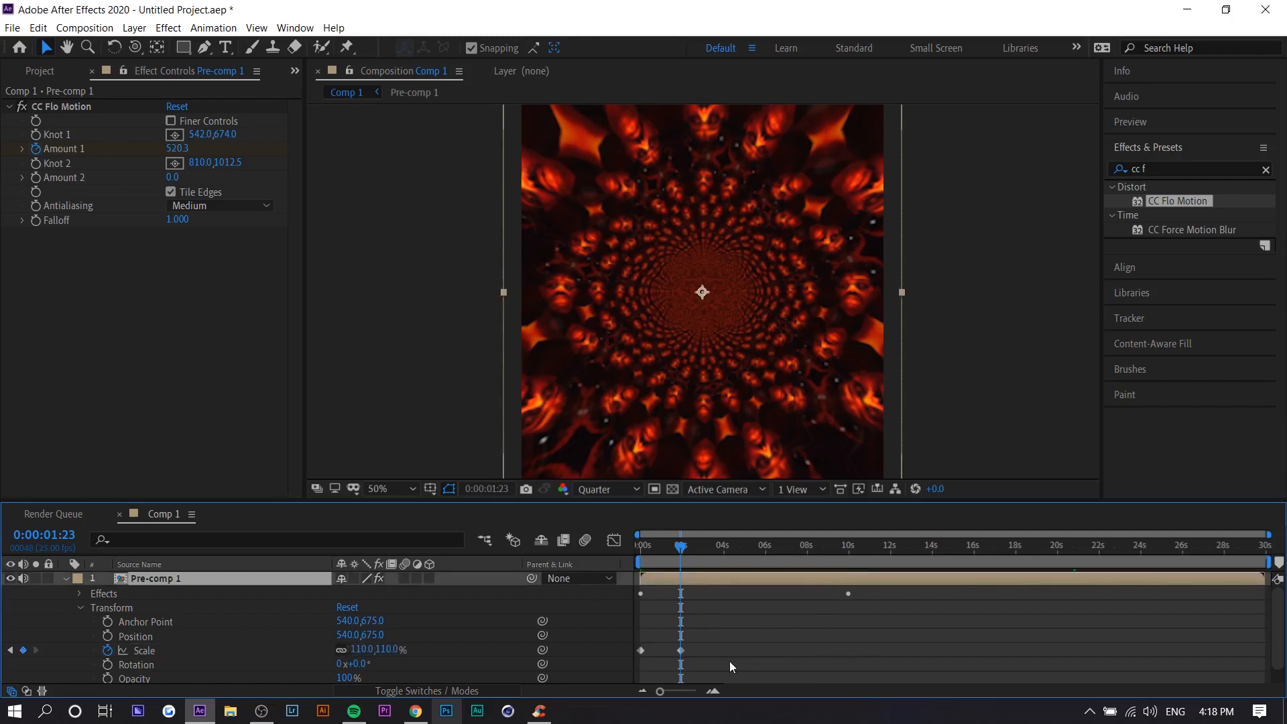
left_click_drag(681, 651, 849, 653)
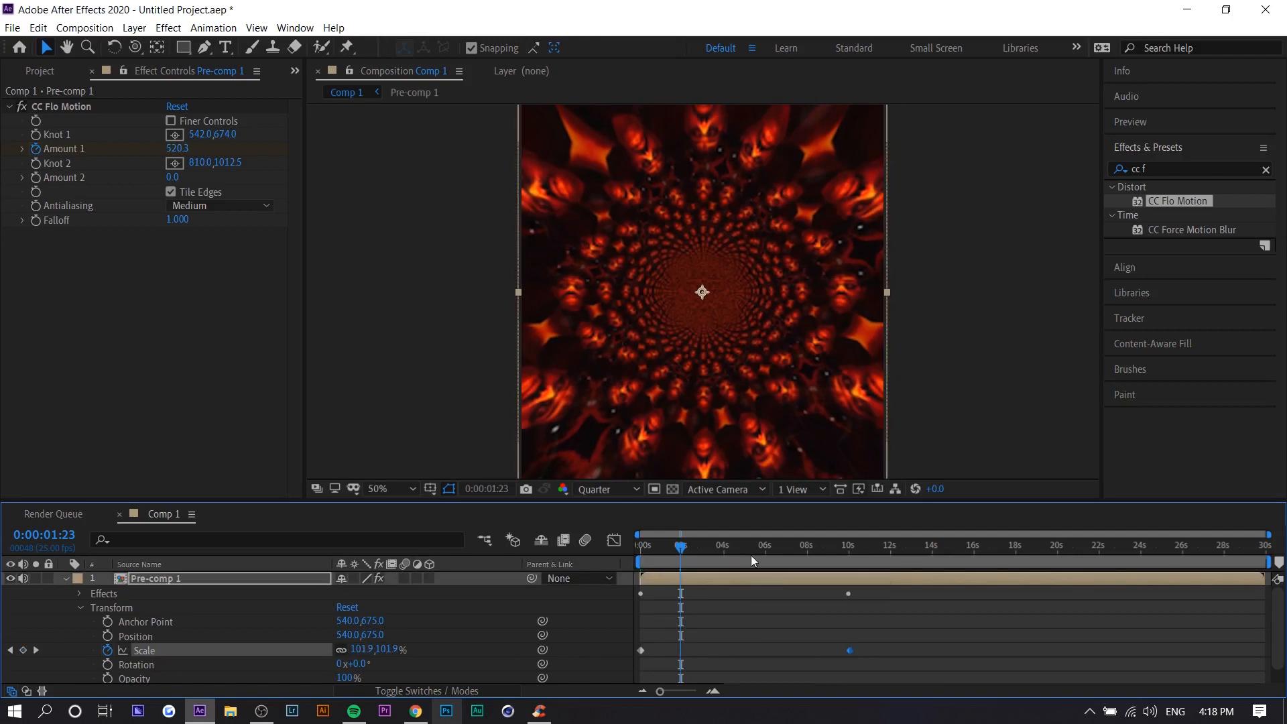
key("Home")
key("space")
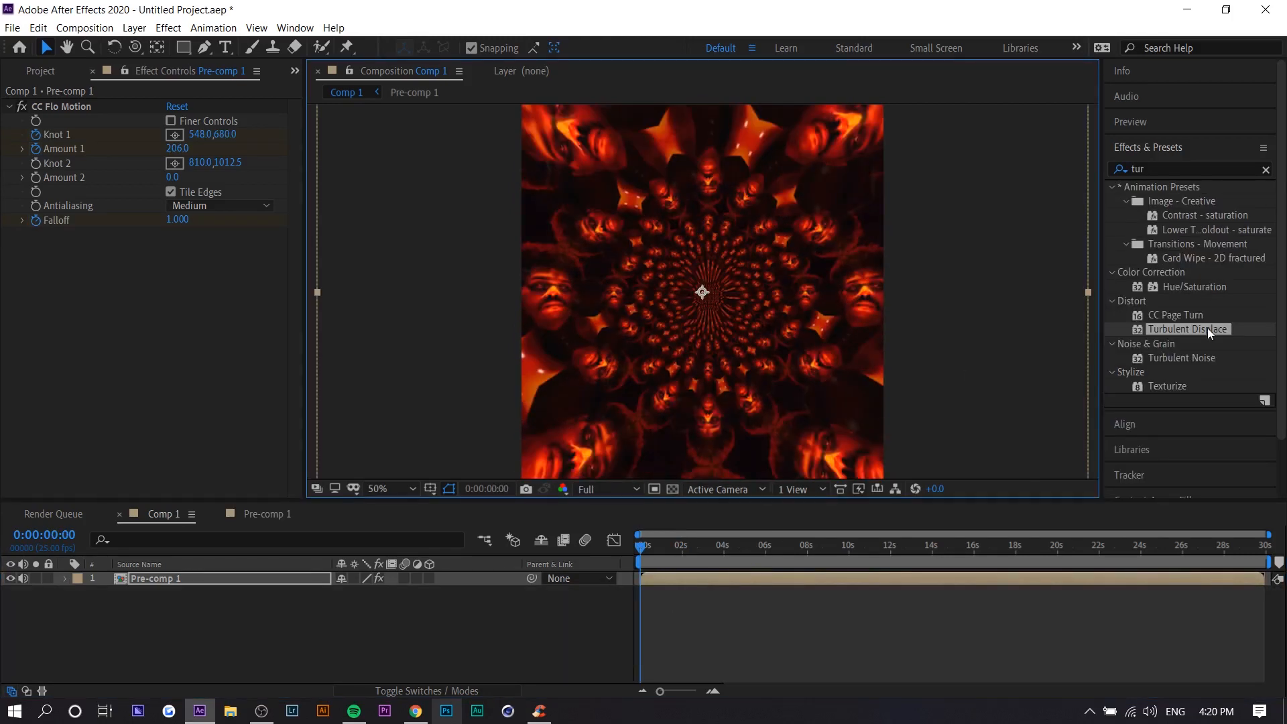
Step: Apply Turbulent Displace to Pre-comp 1 and set the preview resolution to Quarter
left_click_drag(1207, 328, 676, 579)
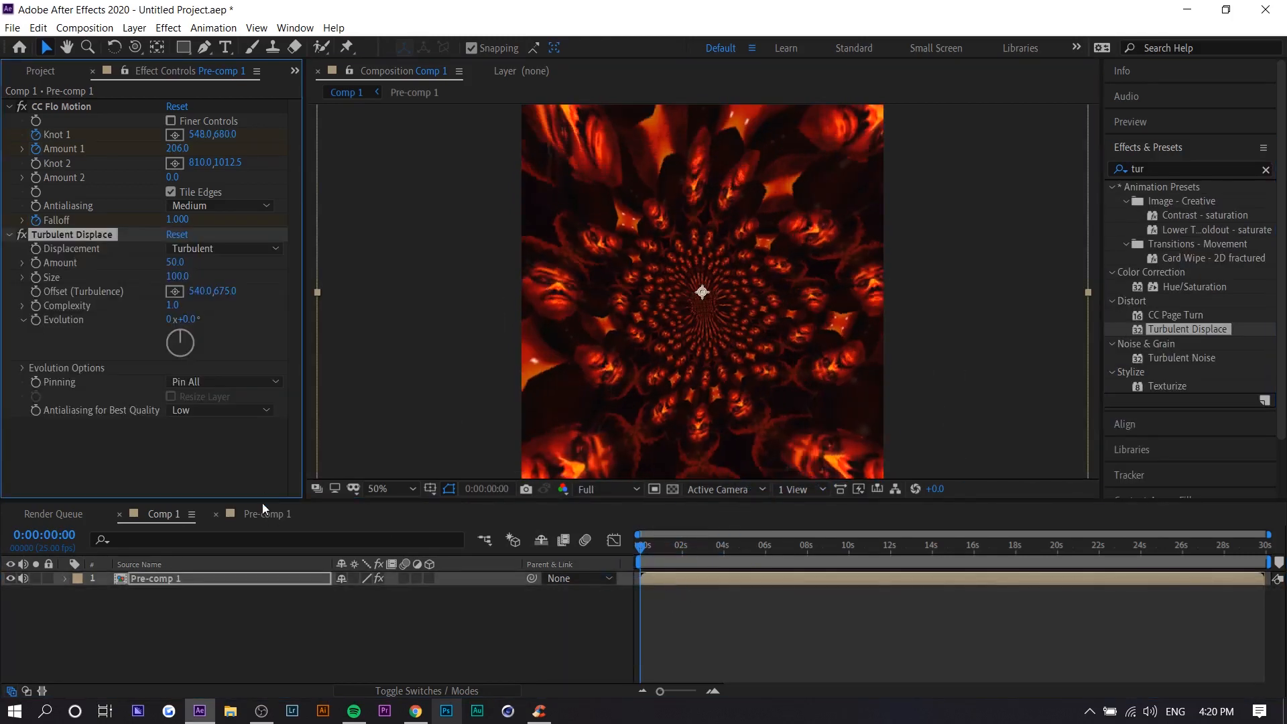
left_click(614, 489)
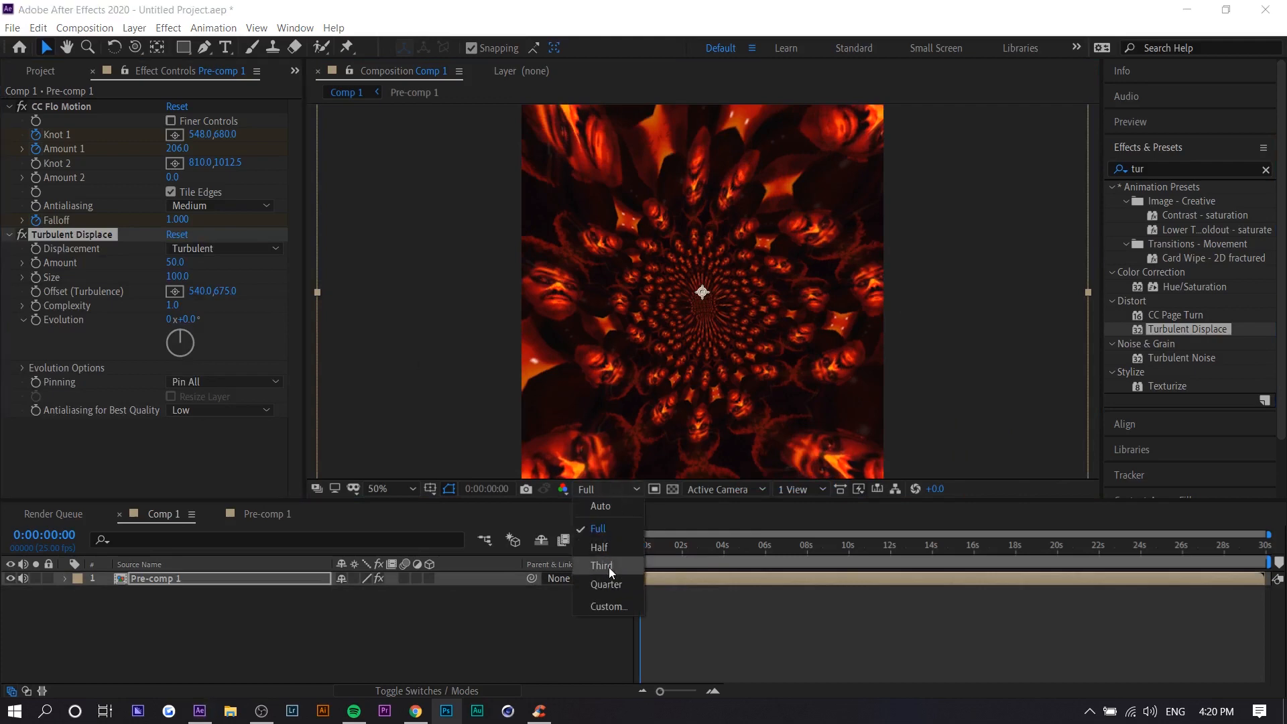
left_click(606, 583)
Step: Play the animation from the start twice to review the turbulent distortion, and deselect the layer
left_click_drag(659, 545, 622, 553)
key("space")
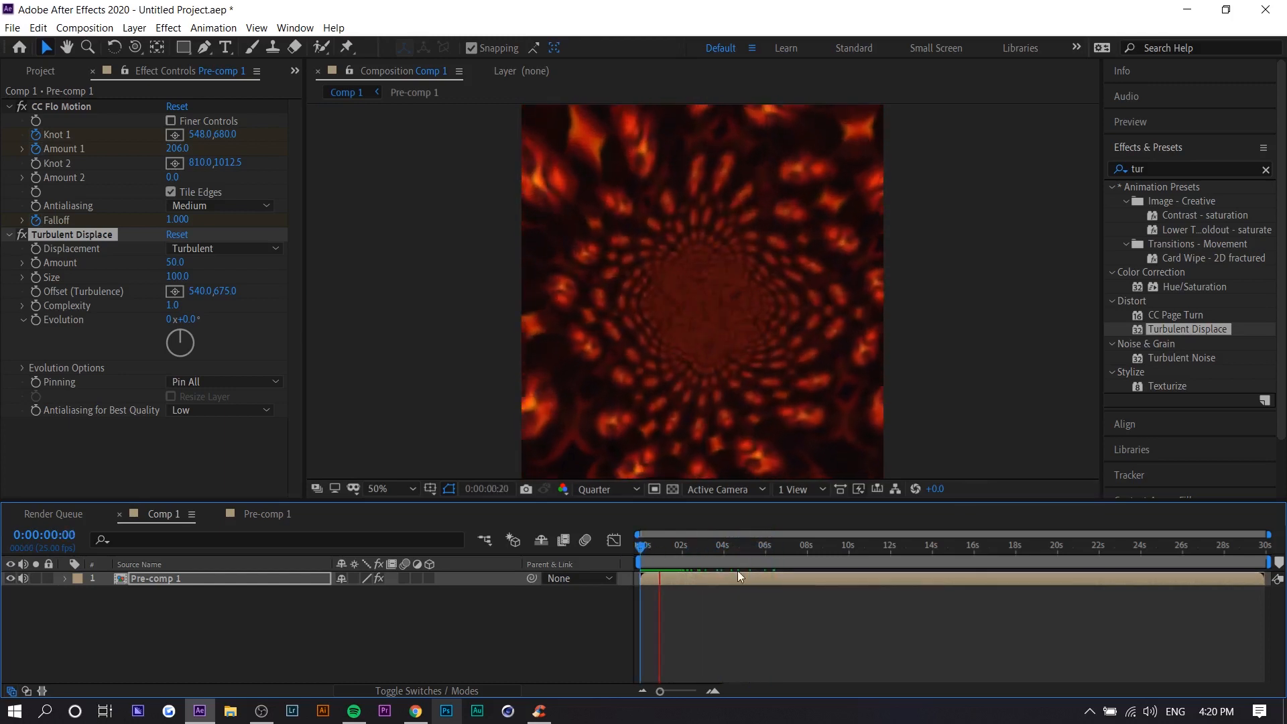
key("space")
left_click_drag(696, 550, 622, 565)
key("space")
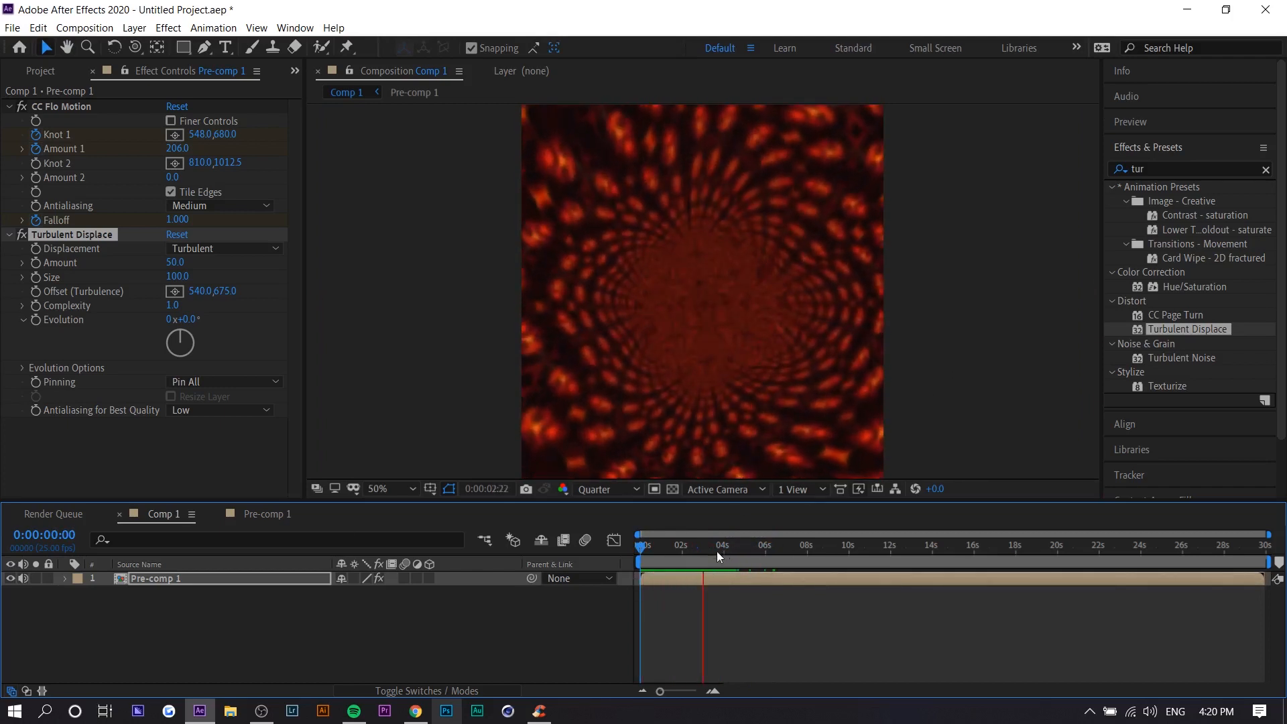
left_click(817, 609)
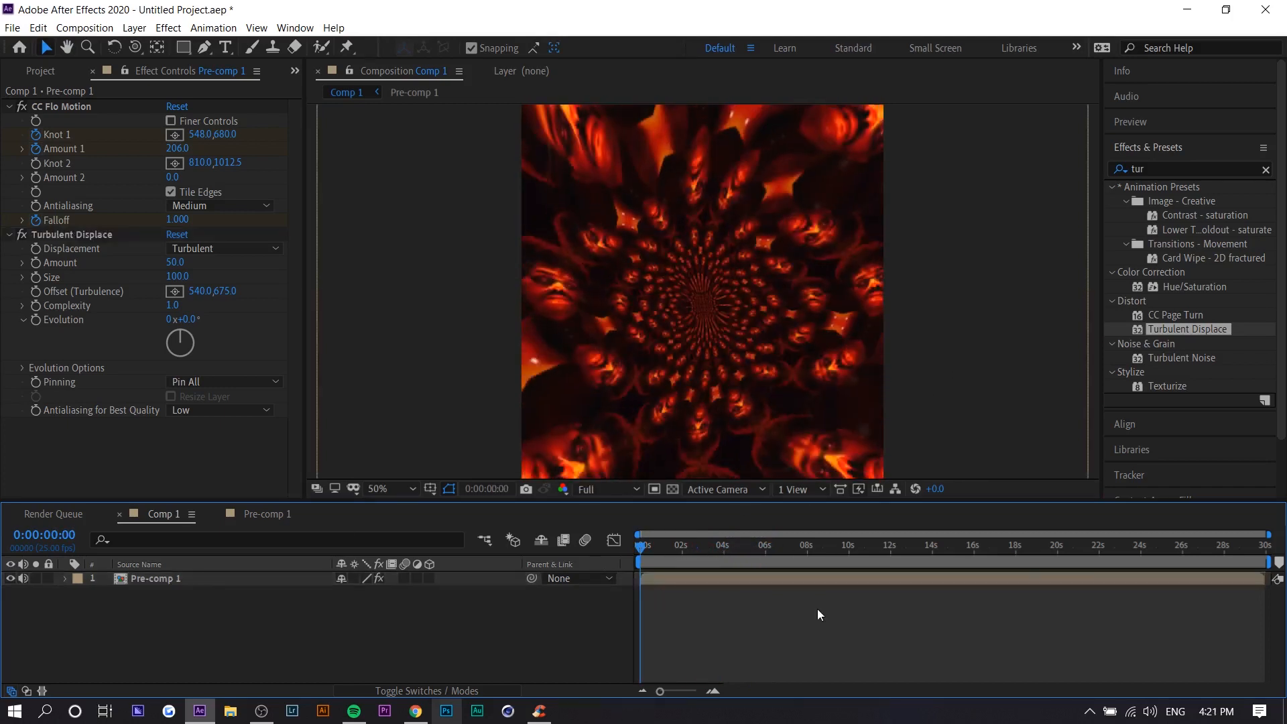